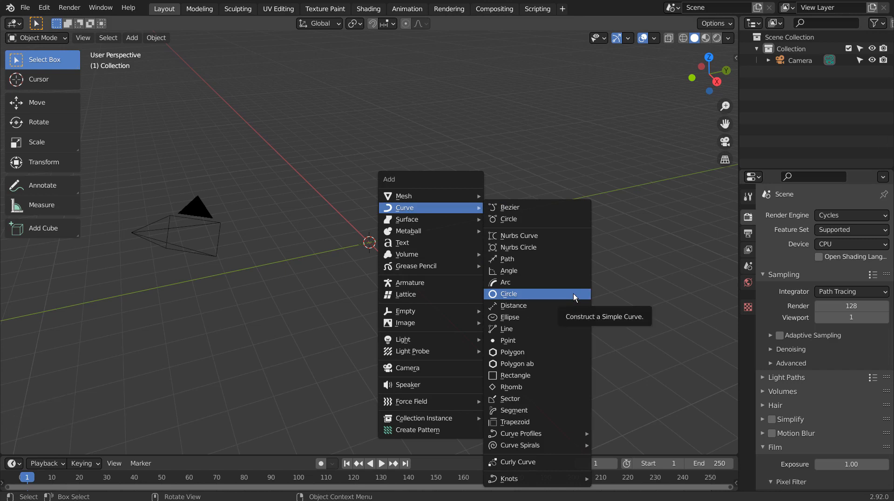
Step: Add a simple curve circle at the origin and subdivide its segments
click(574, 293)
scroll(418, 231, up, 7)
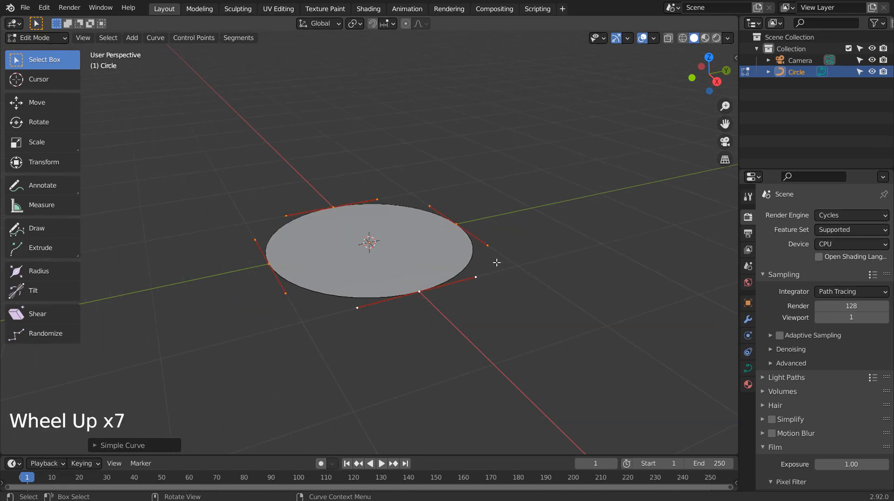
right_drag(496, 263, 496, 266)
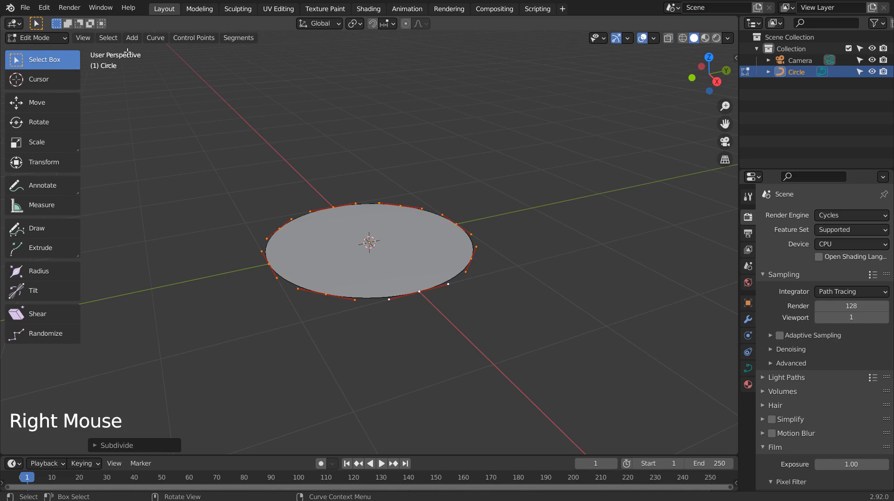
Step: Deselect every other control point of the circle with Checker Deselect
click(105, 39)
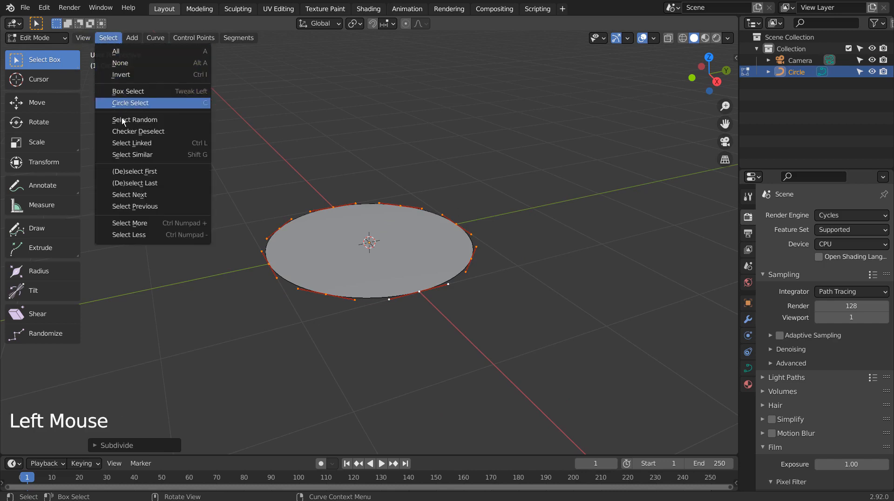
click(187, 131)
Step: Try to move the selected alternate control points along the Z axis, and undo the move
key(g)
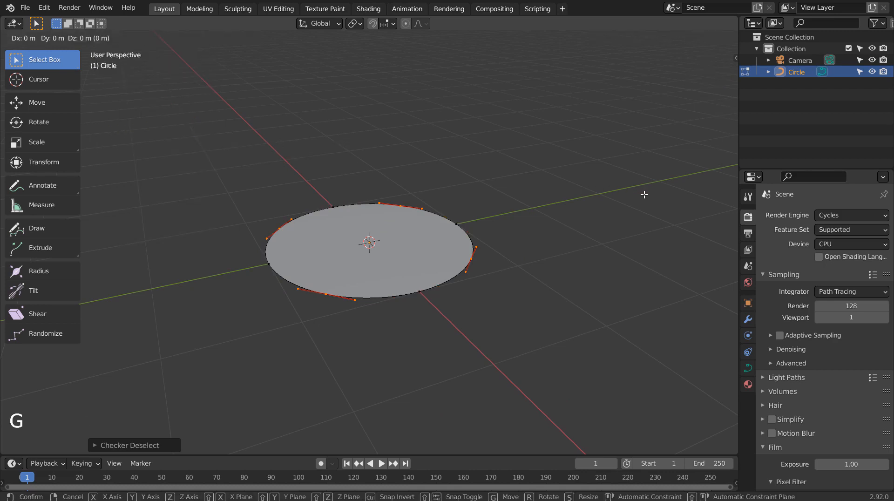
key(z)
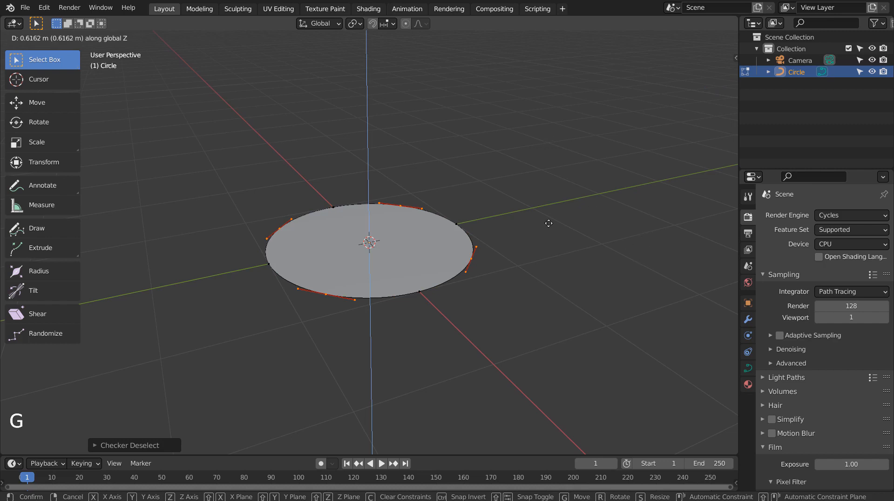
click(550, 177)
key(ctrl+z)
Step: Return the circle to Object Mode and set its curve shape to 3D
key(Tab)
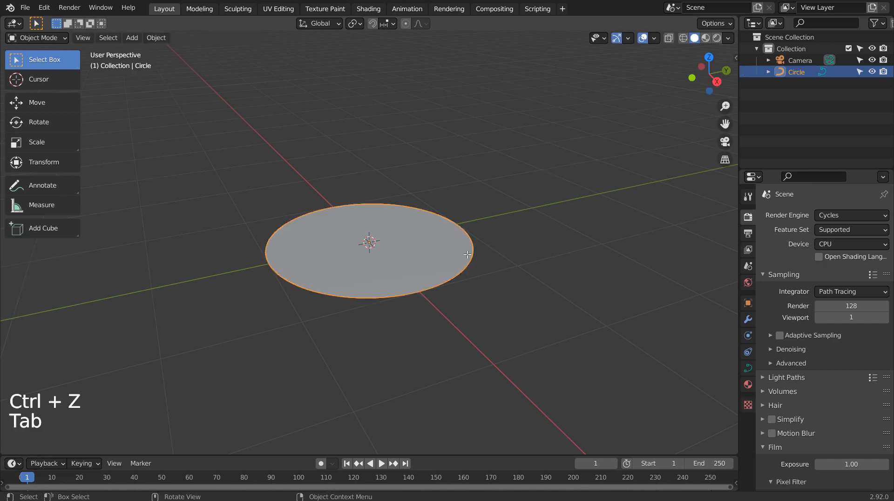
click(748, 368)
click(855, 250)
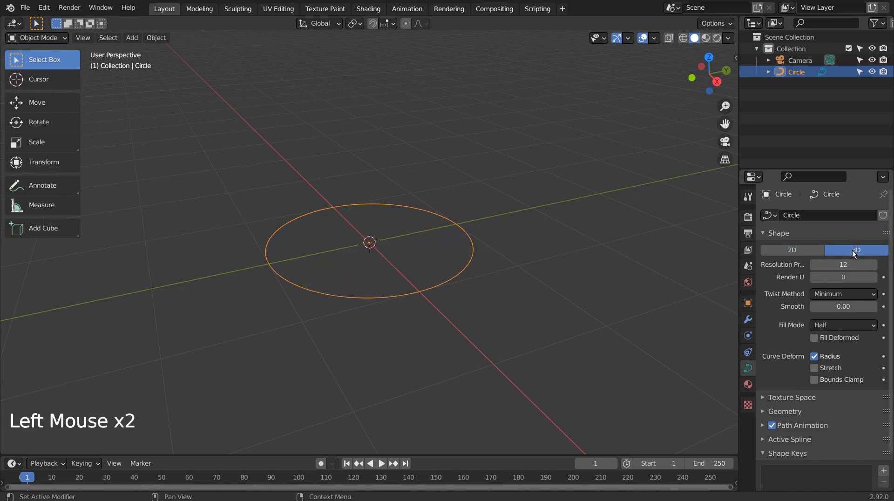
Step: Raise the alternate control points along the global Z axis to make the circle wavy, and return to Object Mode
key(Tab)
key(g)
key(z)
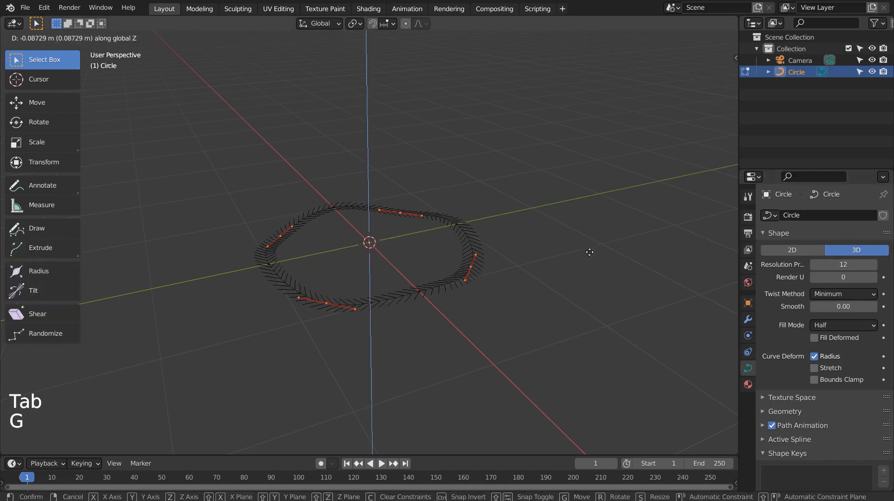
click(585, 217)
key(Tab)
Step: Give the curve a round bevel with a depth of 0.1 m and set its fill mode to Full
middle_drag(546, 259, 527, 284)
click(764, 412)
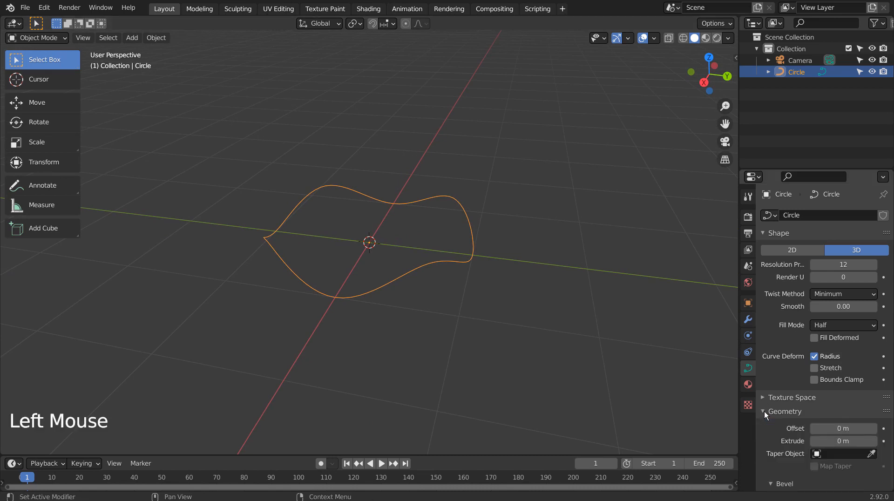
scroll(764, 412, down, 4)
drag(839, 441, 855, 441)
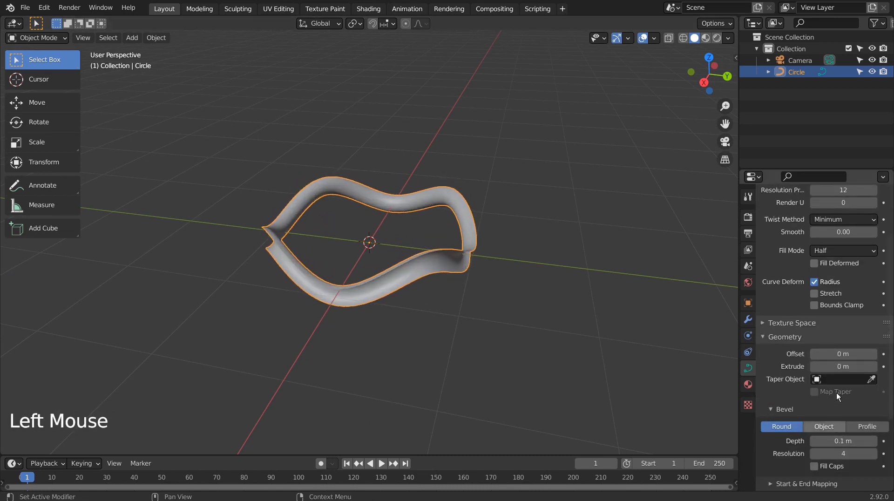
scroll(838, 360, up, 8)
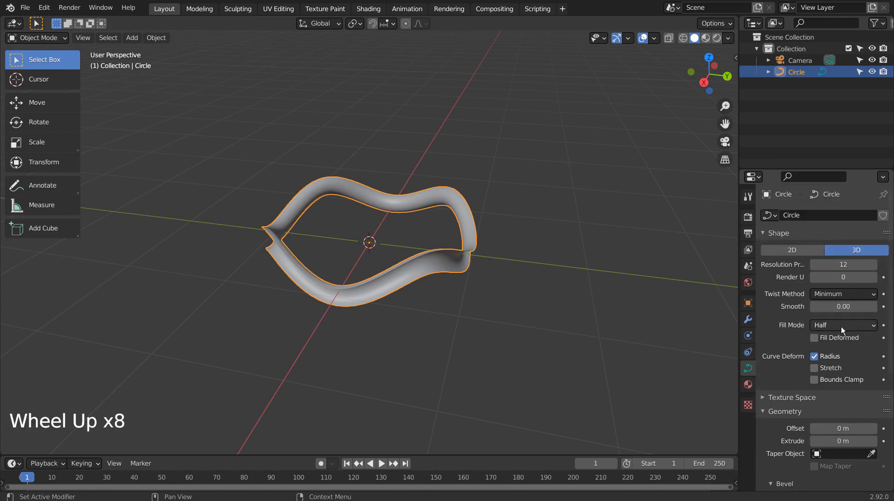
click(841, 326)
click(839, 342)
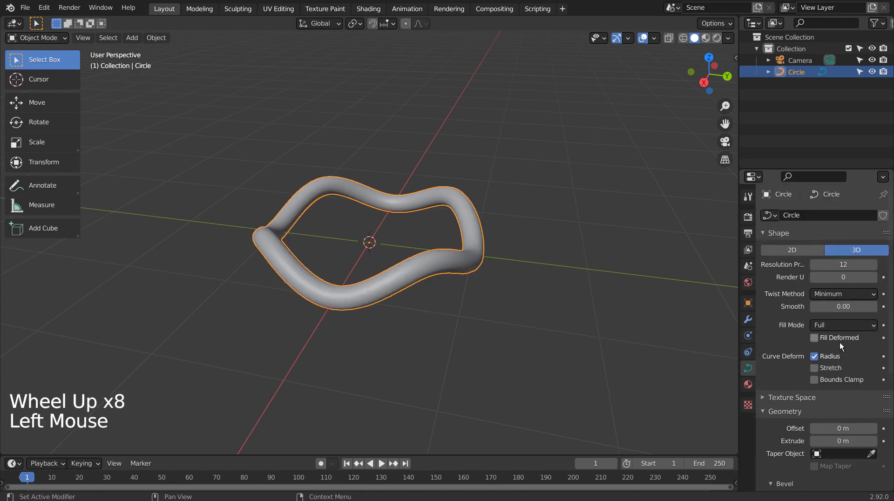
Step: Convert the beveled circle curve to a mesh from the Texture Paint workspace
click(619, 305)
middle_drag(619, 306, 504, 334)
click(473, 261)
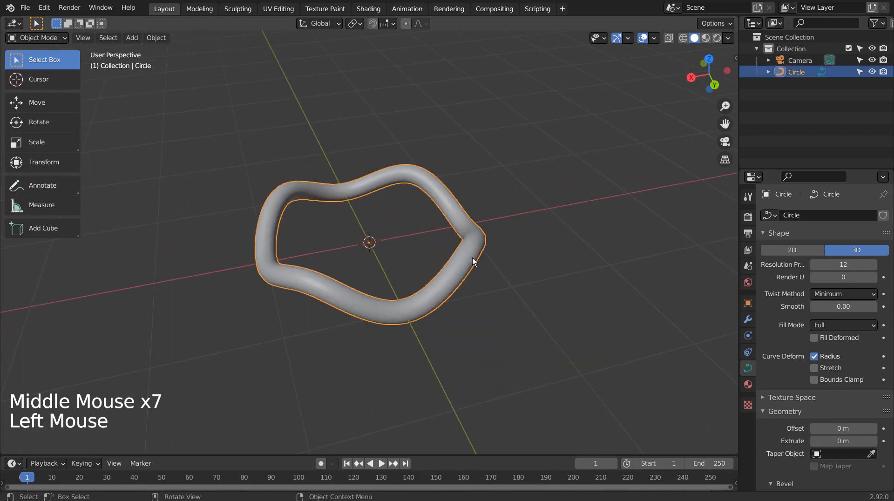
click(329, 9)
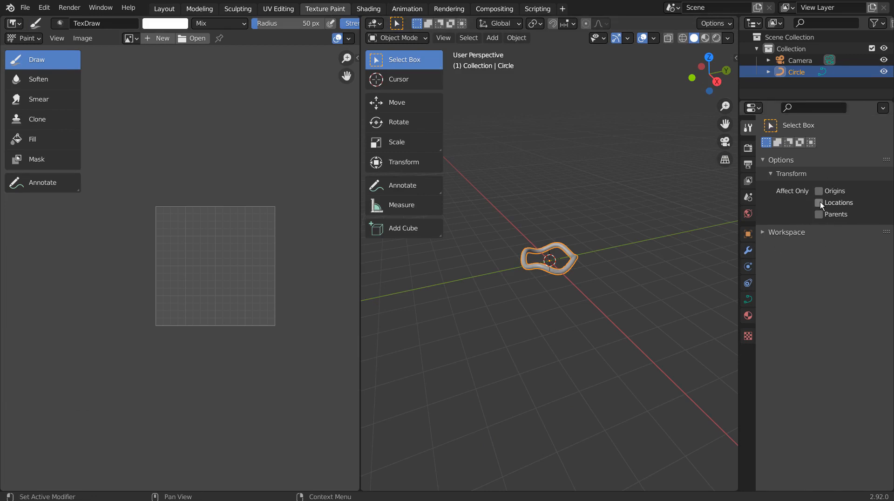
right_click(572, 261)
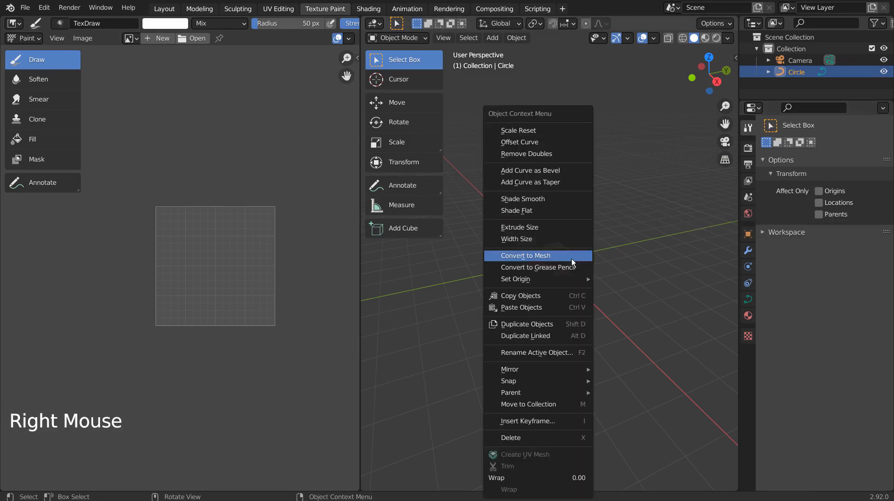
click(571, 259)
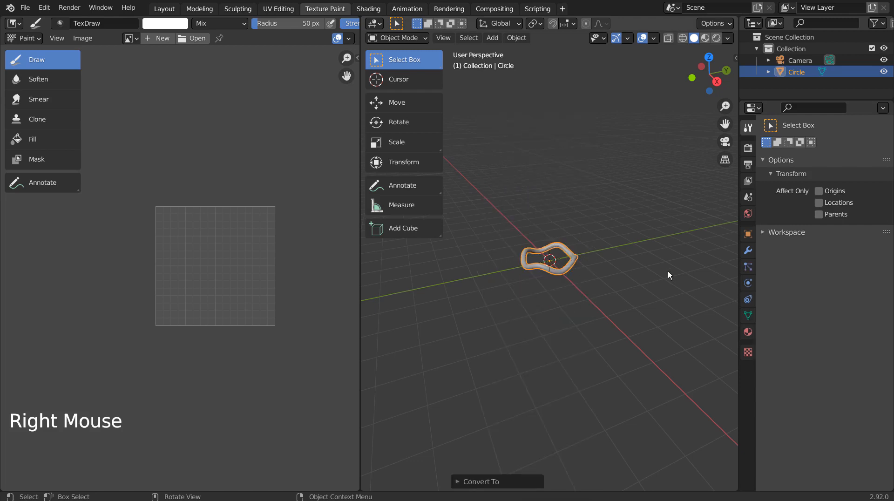
click(329, 13)
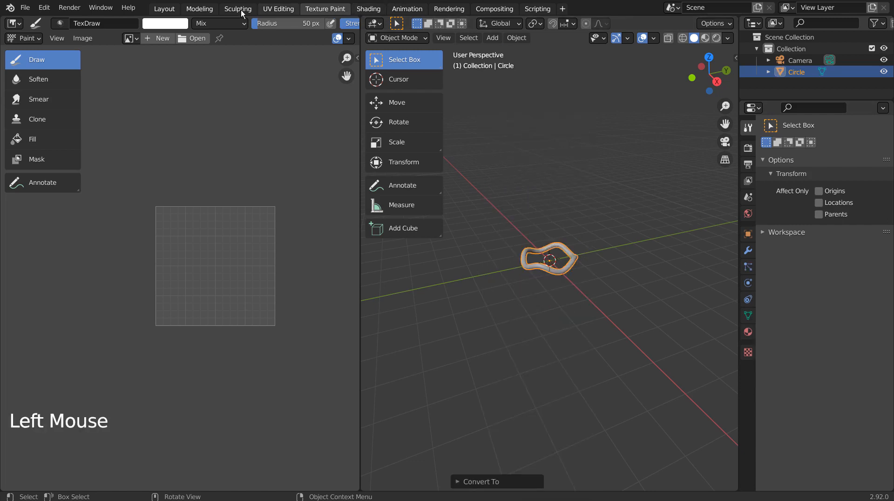
click(172, 10)
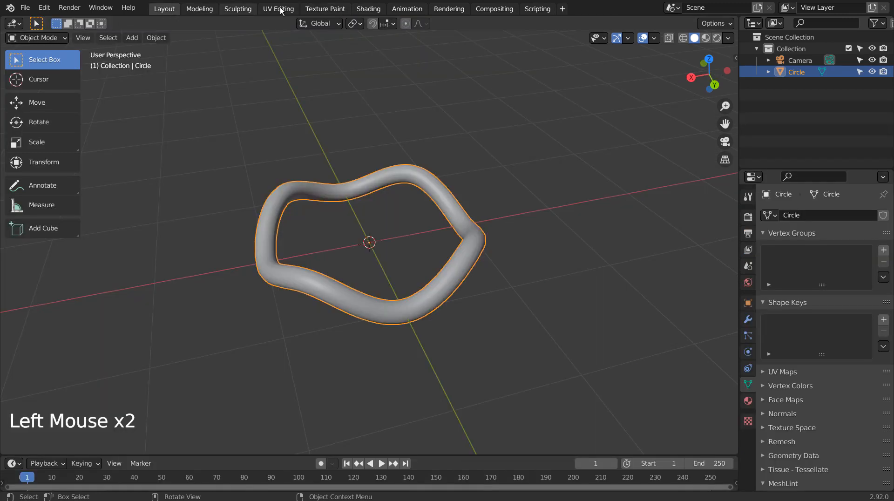
click(332, 10)
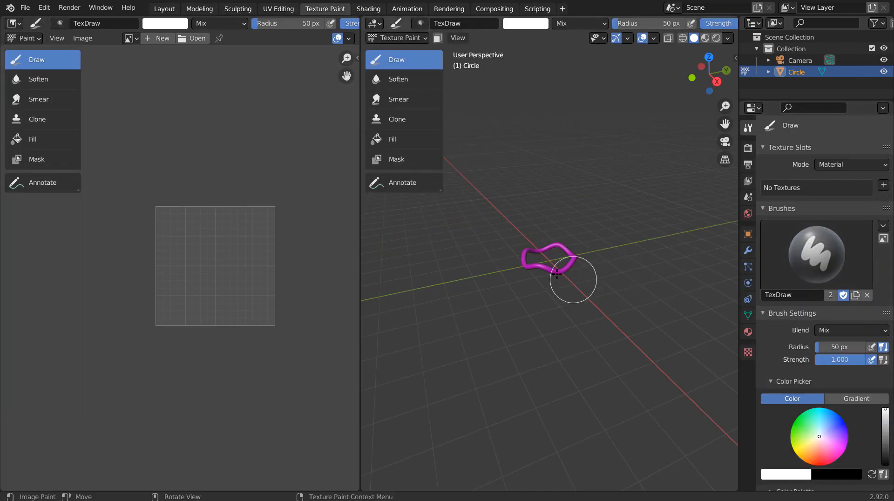
click(164, 9)
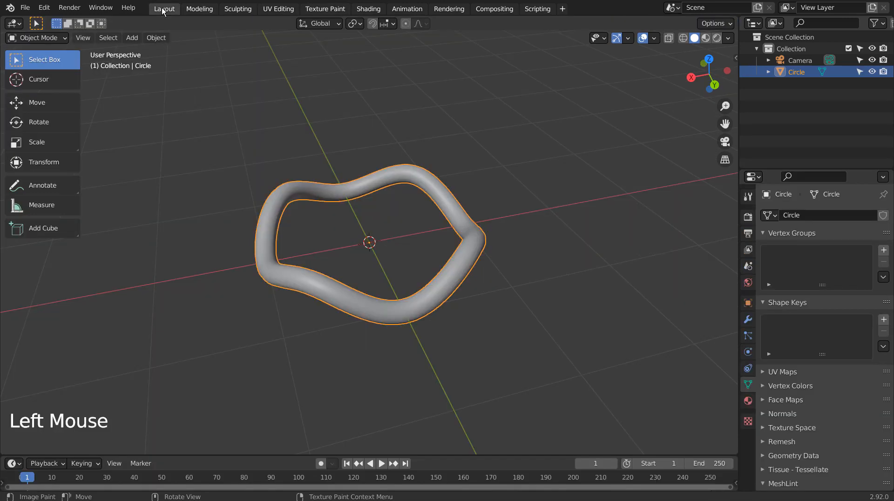
Step: Select all of the circle's geometry and show its UVs in the UV Editing workspace with UV sync selection enabled
key(Tab)
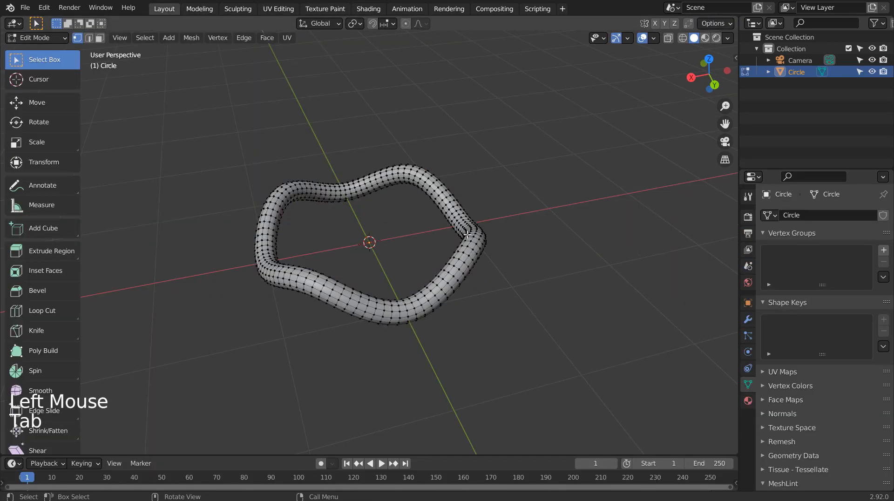
key(a)
click(278, 8)
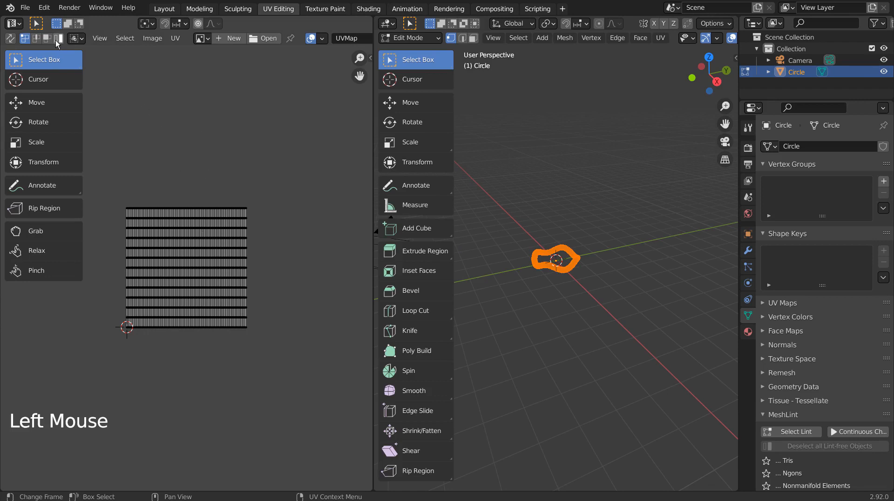
click(11, 40)
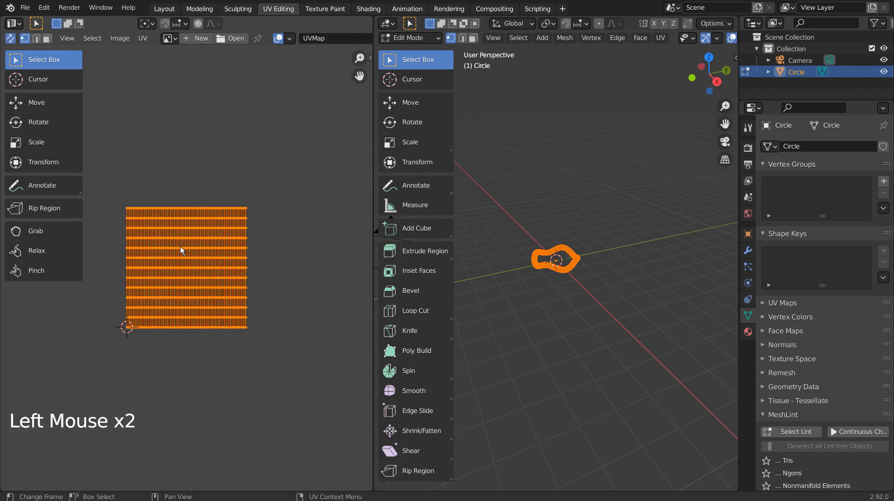
key(Tab)
key(Tab)
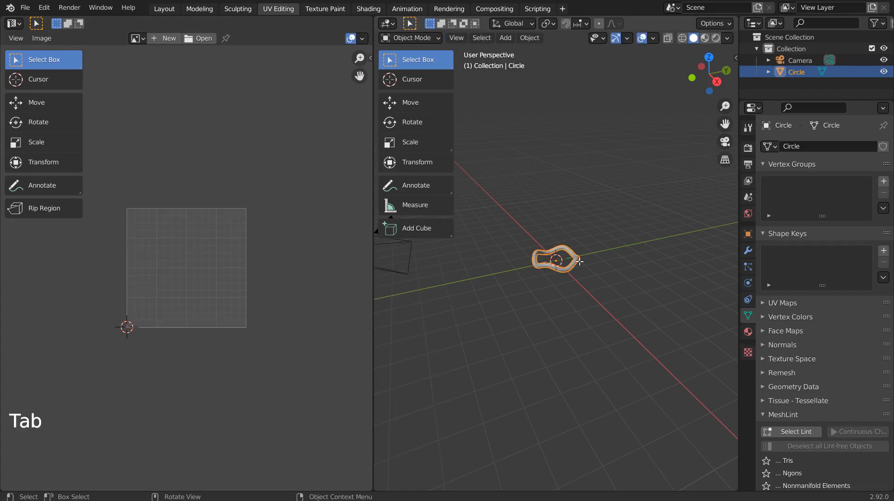
Step: Unwrap the whole mesh with Smart UV Project using a 66° angle limit and zero island margin
key(u)
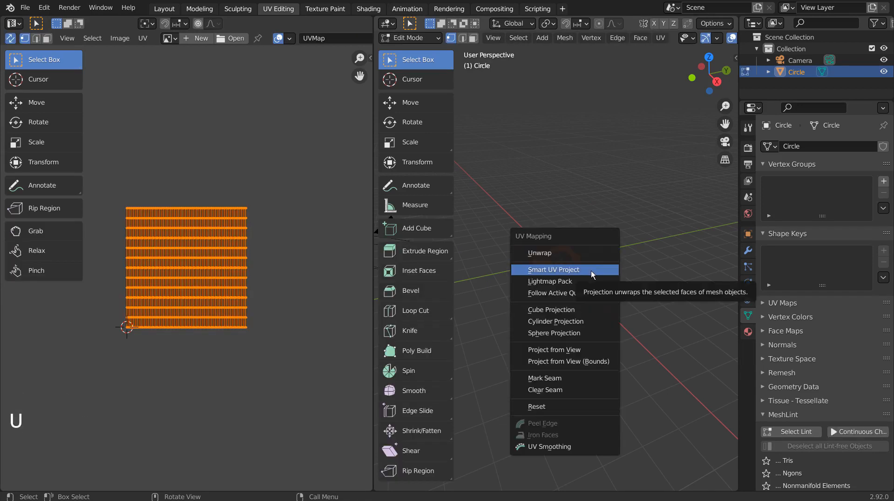
click(591, 271)
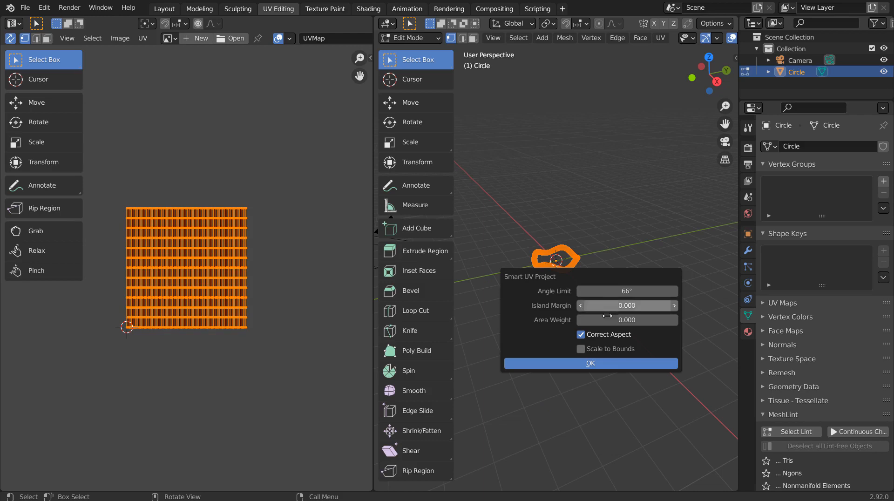
click(616, 364)
scroll(191, 278, up, 4)
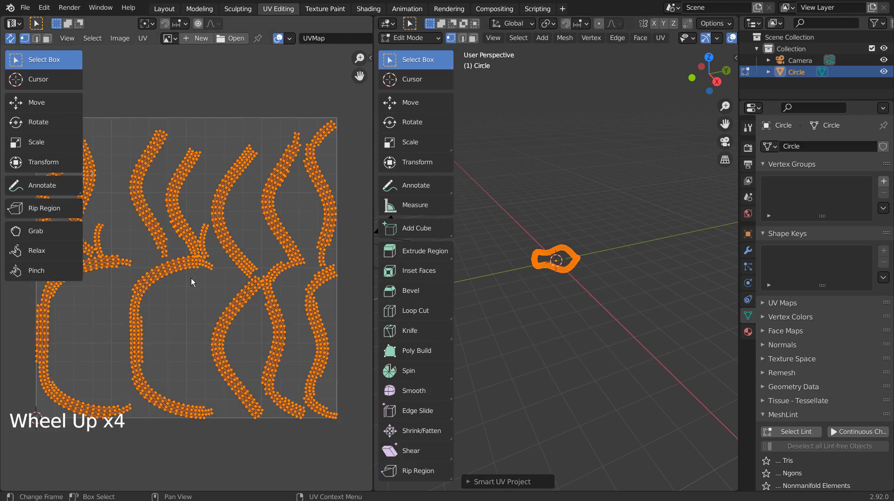
scroll(190, 278, down, 1)
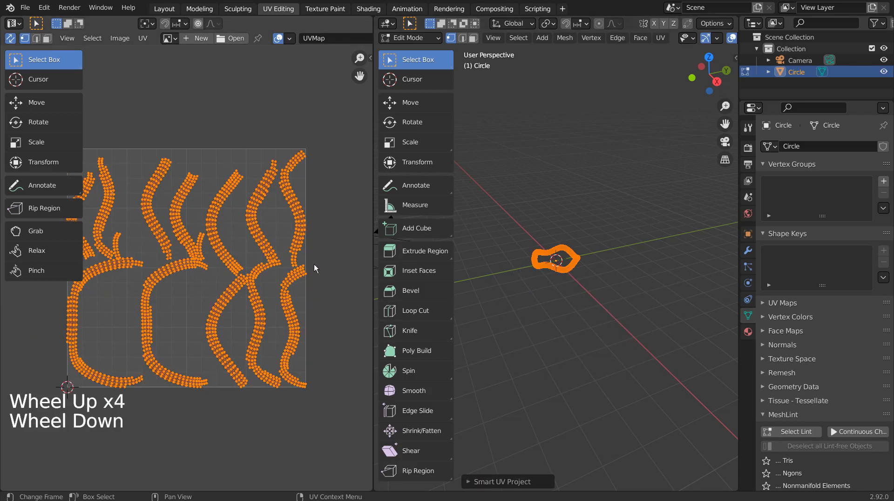
Step: Add a Base Color paint slot to the circle in the Texture Paint workspace, using a blank black 1024 × 1024 px image
click(326, 8)
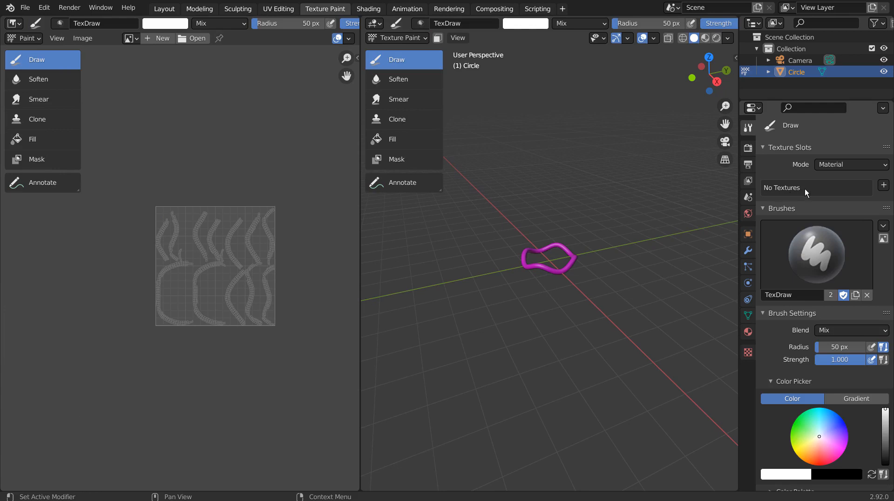
click(882, 185)
click(858, 198)
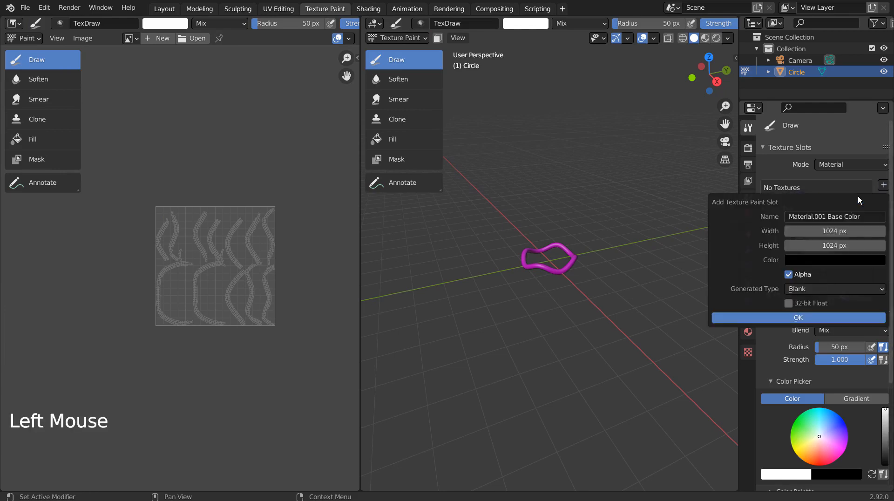
click(798, 317)
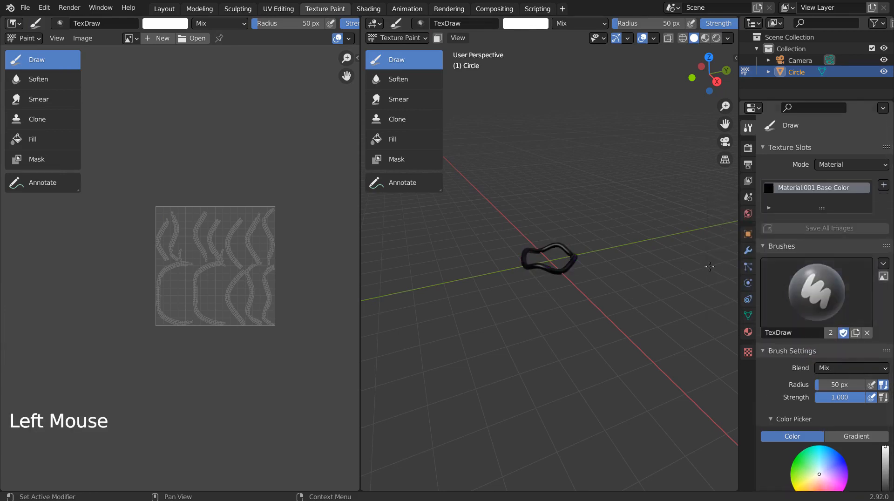
Step: Create a brush texture of type Voronoi and set its third feature weight to -0.630
scroll(604, 265, up, 9)
scroll(603, 265, down, 5)
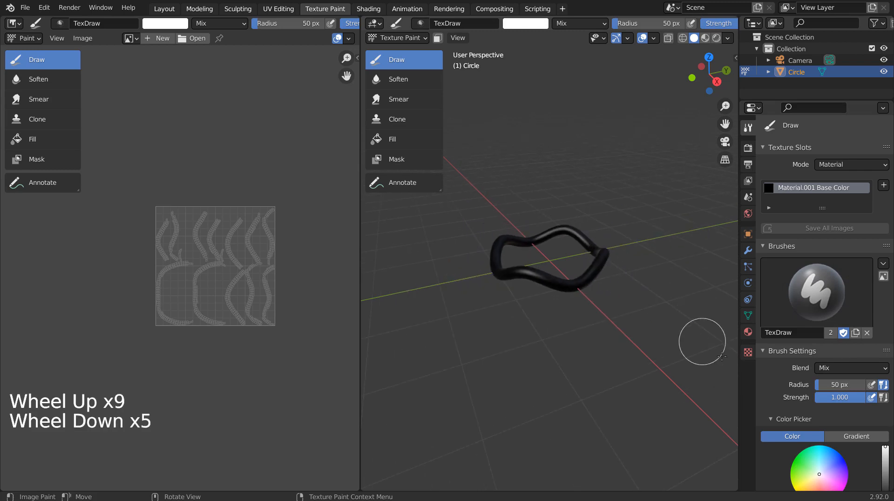
click(748, 353)
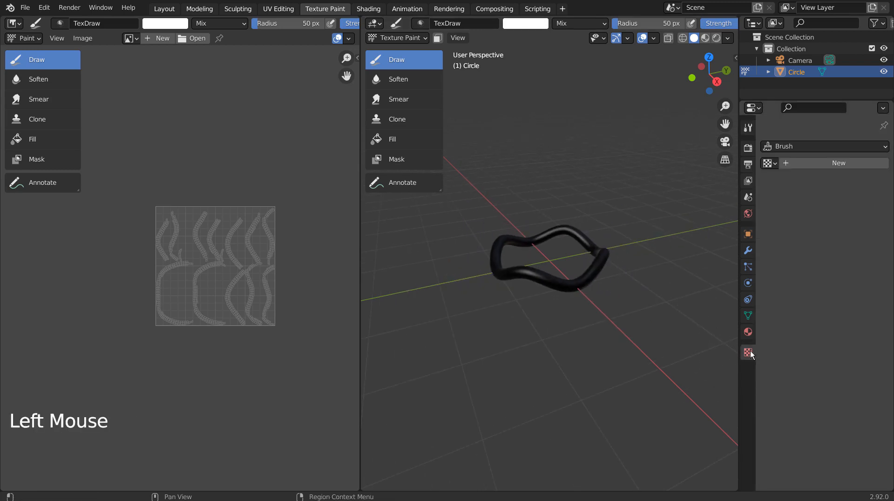
click(811, 164)
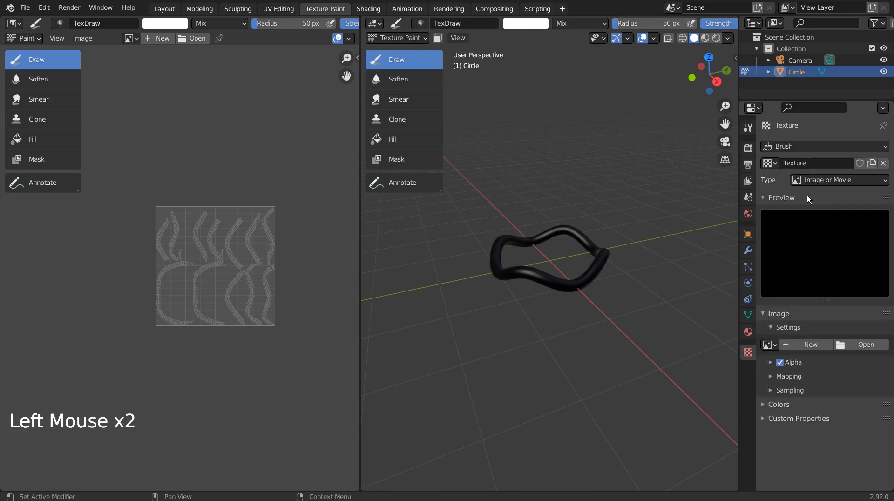
click(831, 181)
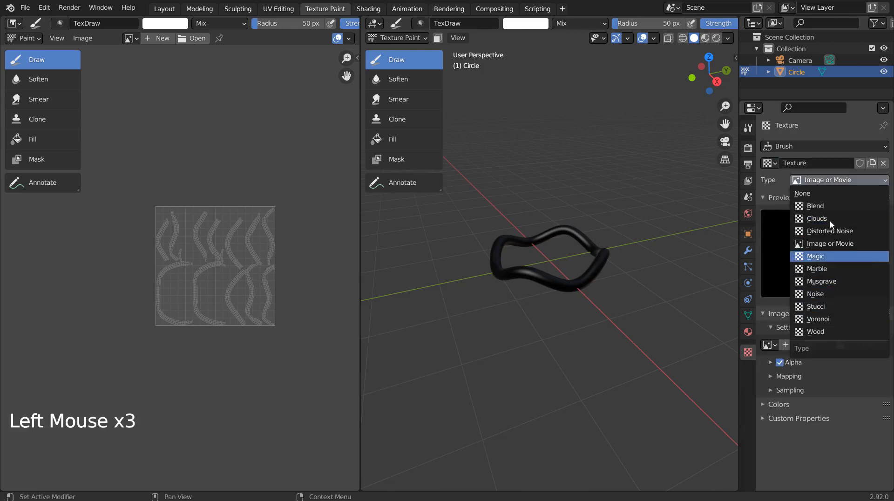
click(830, 319)
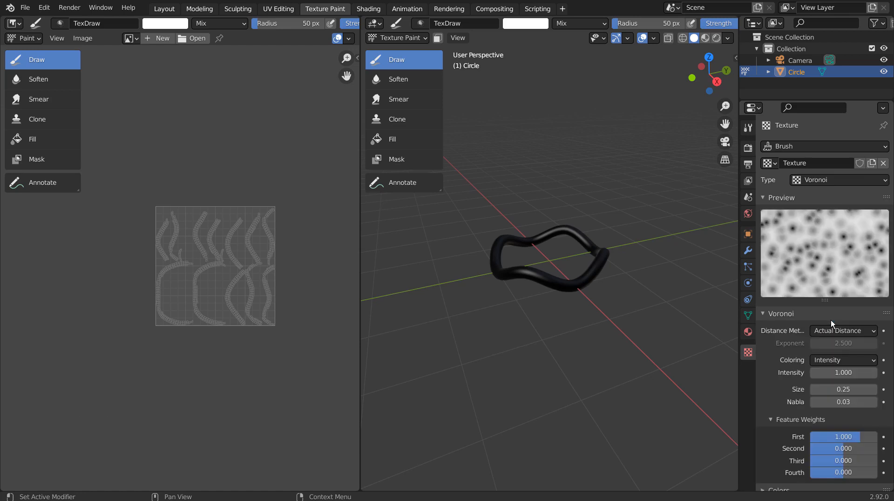
scroll(842, 386, down, 5)
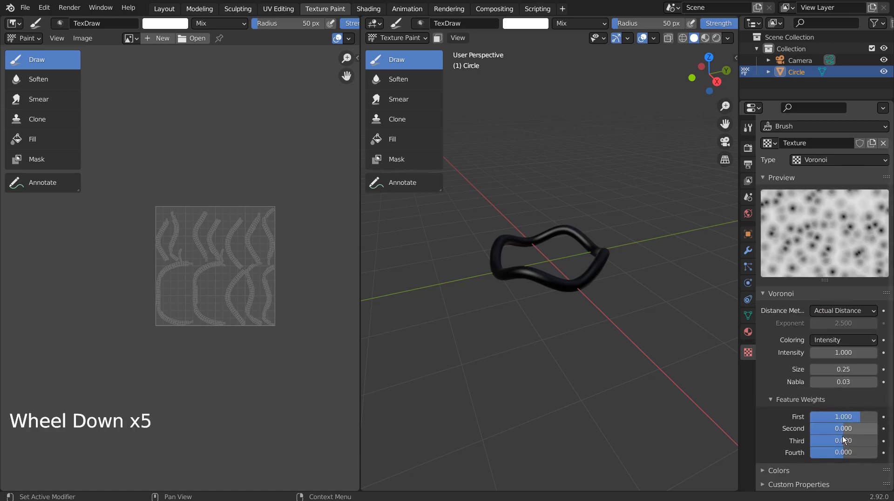
mouse_move(845, 439)
mouse_down()
mouse_move(818, 440)
mouse_move(832, 439)
mouse_up()
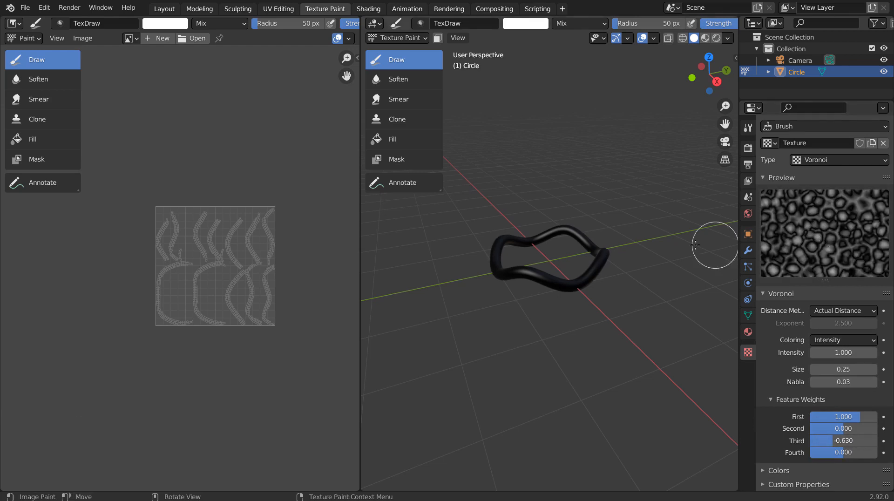
Step: Set the Draw brush's texture mapping to Stencil
click(748, 148)
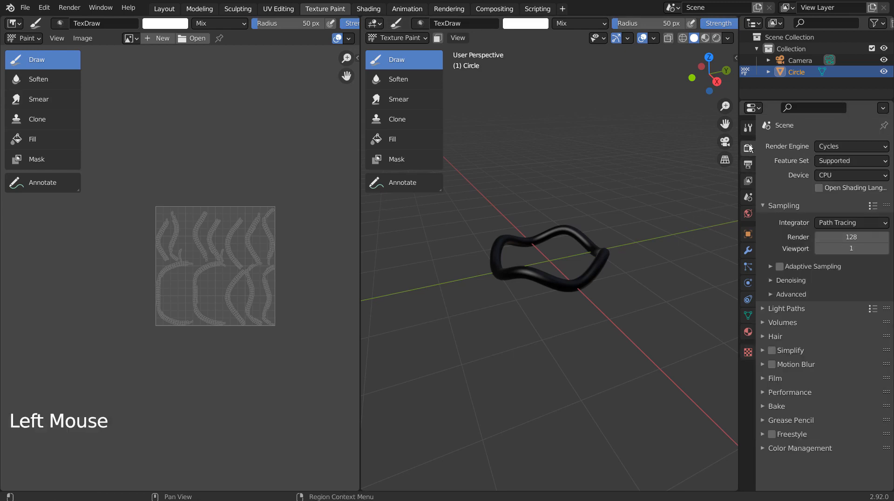
click(748, 127)
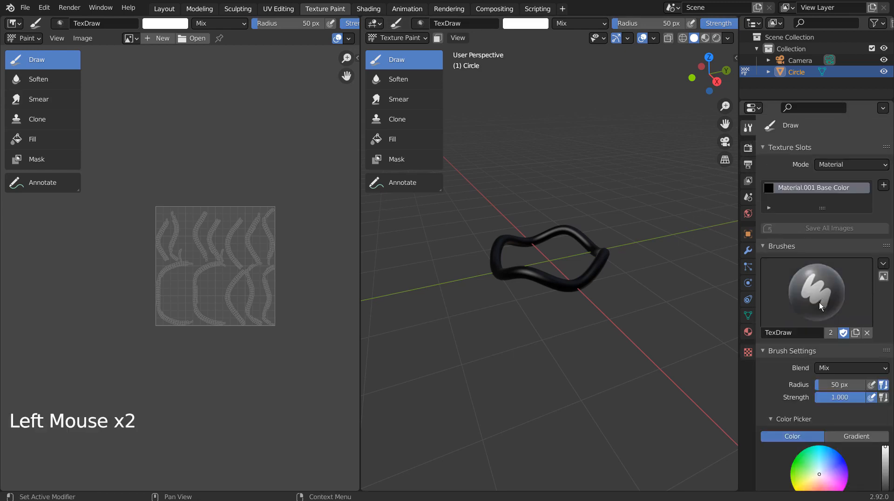
scroll(819, 302, down, 11)
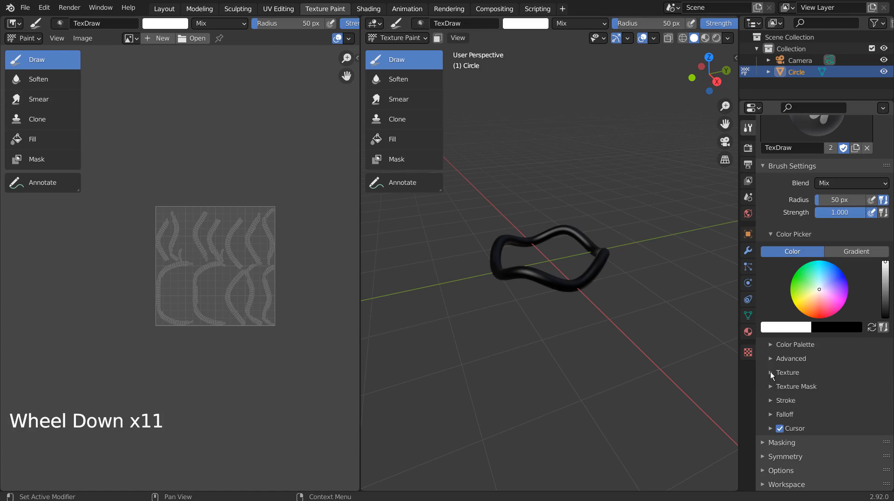
click(771, 372)
scroll(770, 372, down, 5)
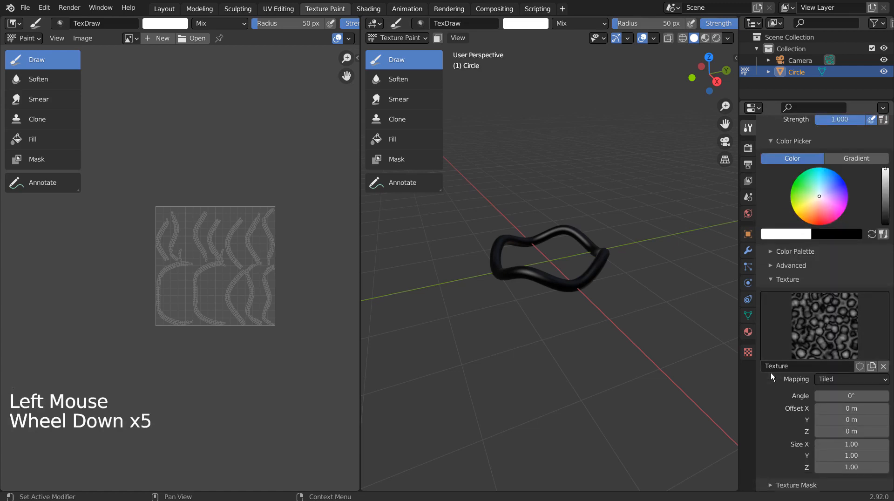
scroll(770, 372, down, 2)
click(844, 343)
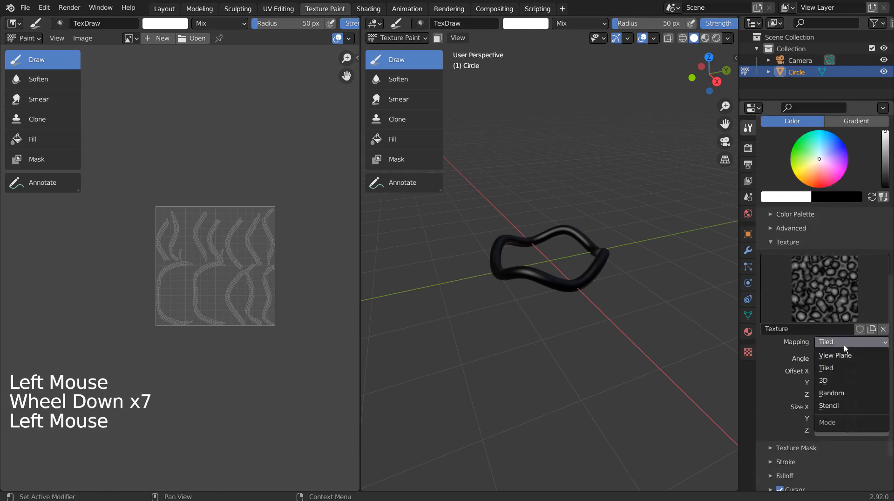
click(844, 406)
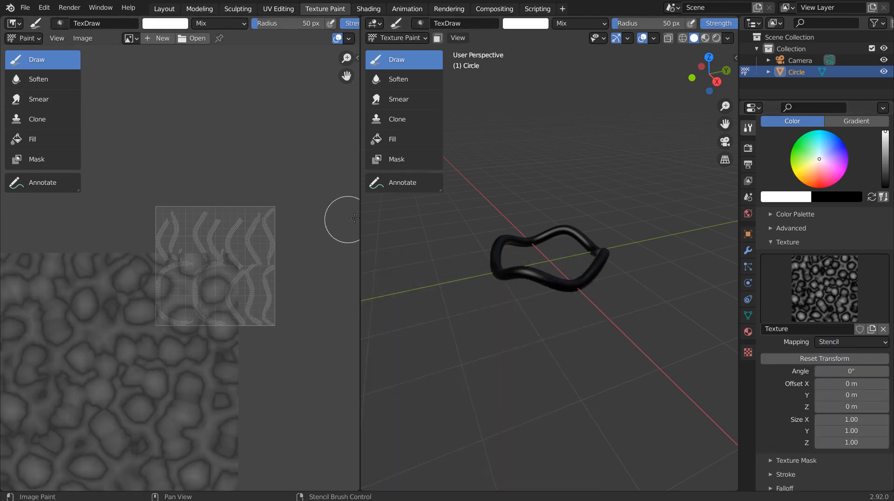
Step: Enlarge the 3D viewport, then place the stencil over the tube, scale it to cover most of it and rotate it to 358°
drag(359, 215, 69, 227)
scroll(353, 226, up, 2)
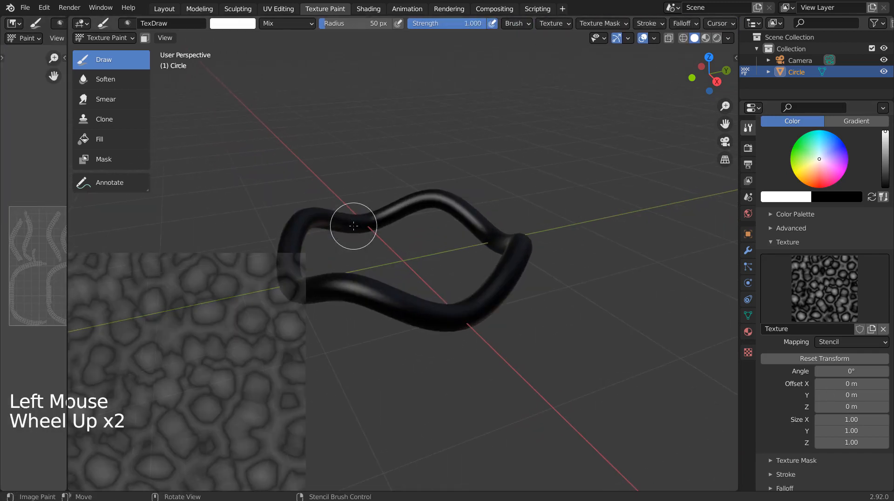
scroll(353, 226, down, 2)
right_drag(164, 374, 420, 265)
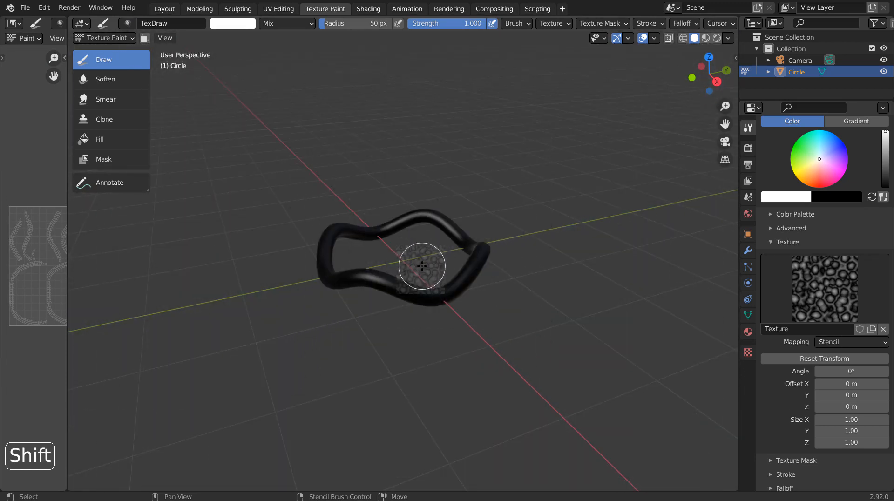
ctrl+right_drag(422, 266, 422, 266)
ctrl+right_drag(492, 269, 483, 329)
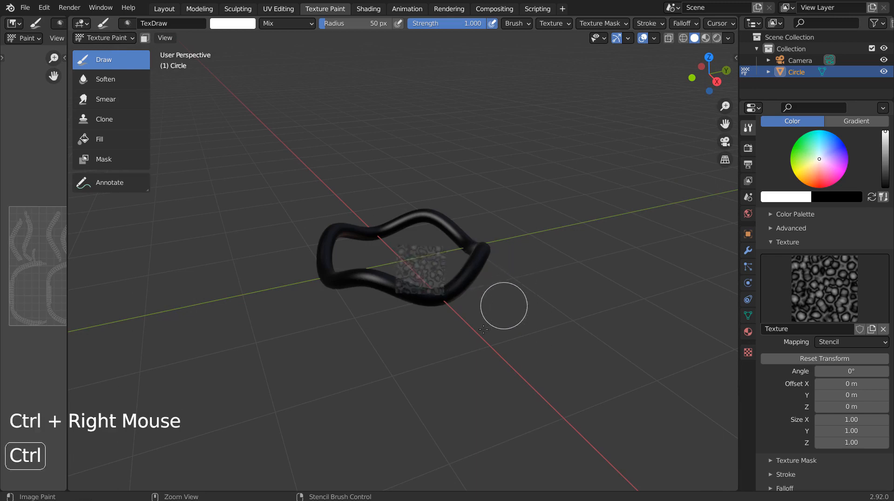
ctrl+right_drag(350, 309, 398, 185)
ctrl+right_drag(474, 205, 456, 203)
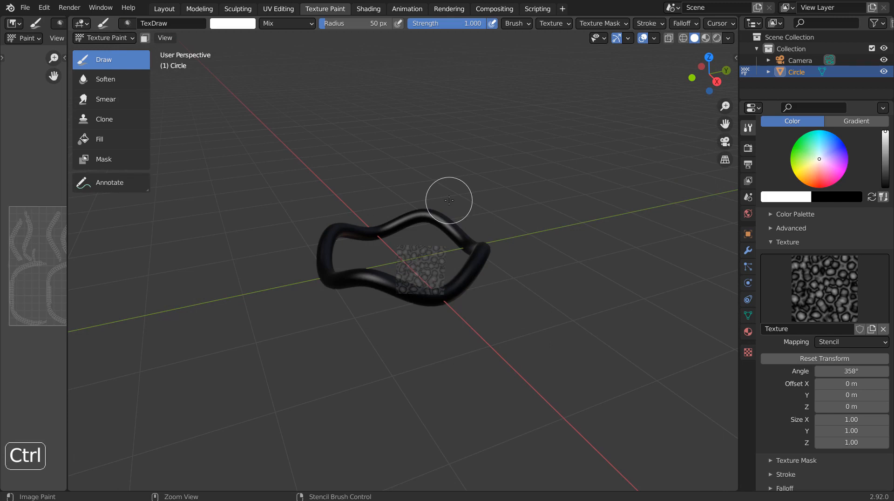
mouse_move(455, 269)
shift+right_down()
mouse_move(439, 321)
mouse_move(479, 271)
mouse_move(459, 276)
shift+right_up()
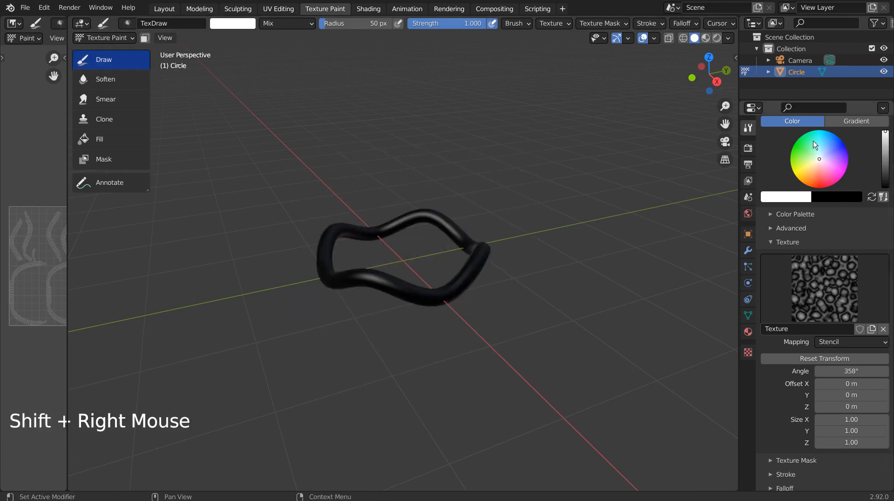
Step: Set the brush color to bright green and paint the Voronoi stencil onto the tube from several sides, shifting the stencil as needed
click(792, 147)
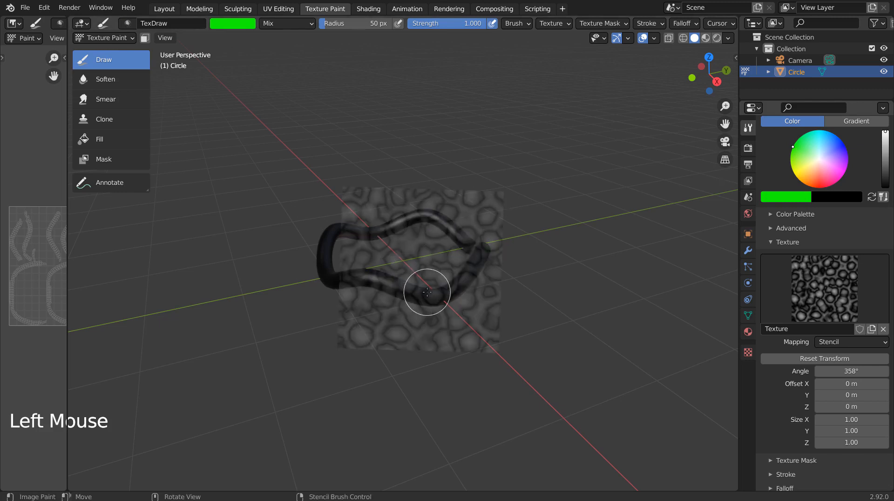
right_drag(427, 292, 359, 290)
mouse_move(330, 270)
mouse_down()
mouse_move(379, 279)
mouse_move(449, 274)
mouse_move(319, 240)
mouse_move(433, 216)
mouse_move(343, 256)
mouse_move(466, 262)
mouse_up()
middle_drag(459, 303, 275, 301)
mouse_move(324, 267)
mouse_down()
mouse_move(405, 284)
mouse_move(486, 254)
mouse_up()
mouse_move(483, 309)
right_down()
mouse_move(455, 325)
mouse_move(543, 326)
mouse_move(471, 318)
right_up()
mouse_move(453, 315)
mouse_down()
mouse_move(485, 248)
mouse_move(431, 230)
mouse_move(357, 236)
mouse_move(466, 266)
mouse_up()
middle_drag(466, 266, 341, 231)
drag(441, 256, 505, 278)
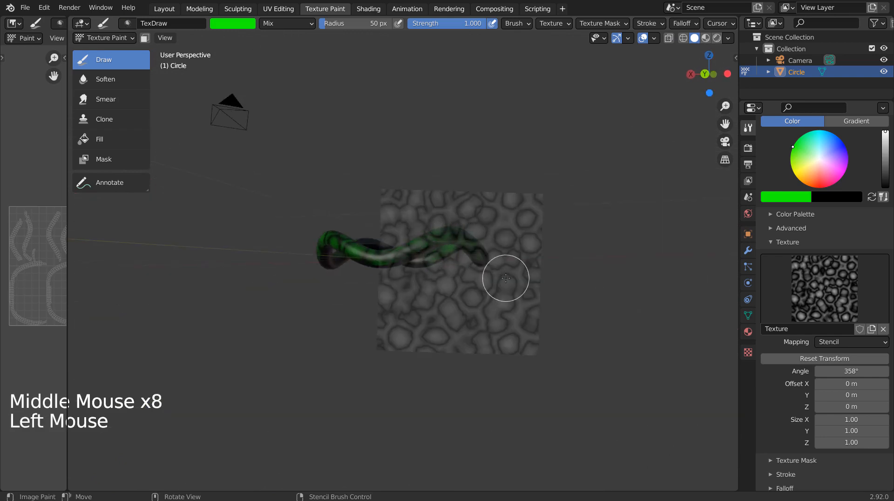
Step: Paint the green stencil pattern around the whole ring on the tube's underside, moving the stencil over each unpainted part
mouse_move(460, 281)
middle_down()
mouse_move(467, 146)
mouse_move(466, 313)
mouse_move(489, 199)
mouse_move(491, 295)
middle_up()
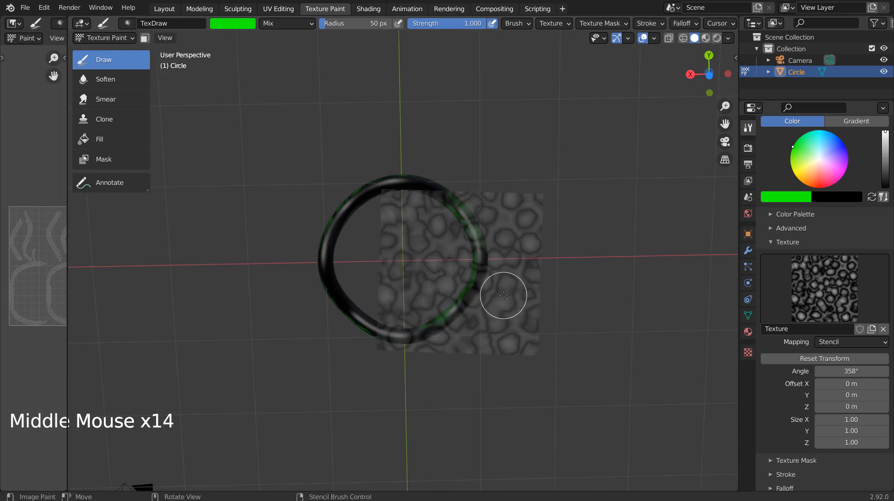
mouse_move(504, 295)
right_down()
mouse_move(454, 313)
mouse_move(418, 289)
right_up()
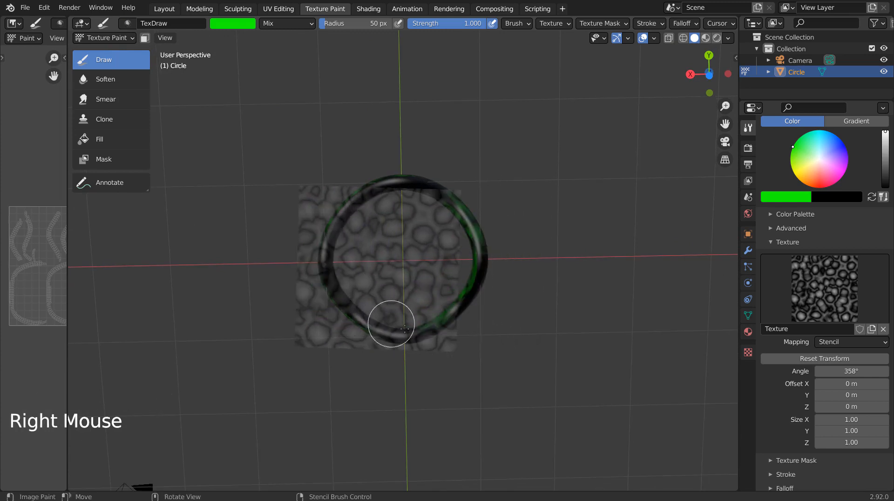
mouse_move(391, 323)
mouse_down()
mouse_move(331, 255)
mouse_move(389, 164)
mouse_move(432, 202)
mouse_up()
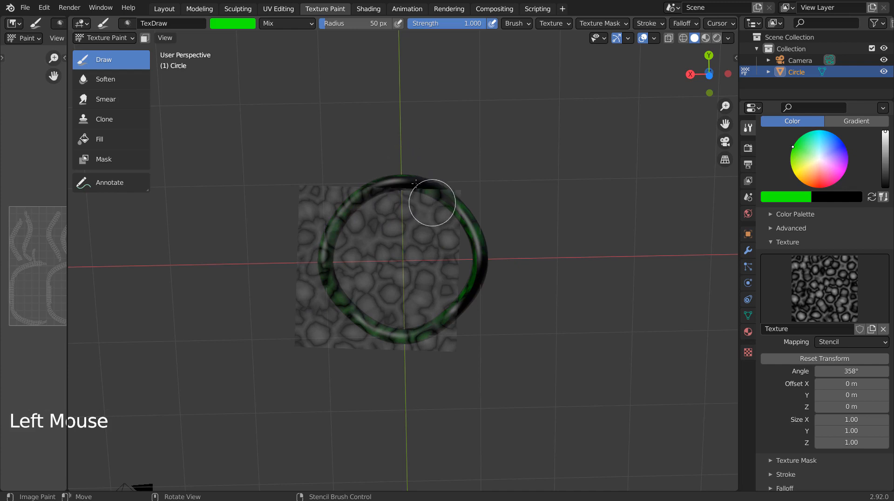
right_drag(378, 290, 419, 264)
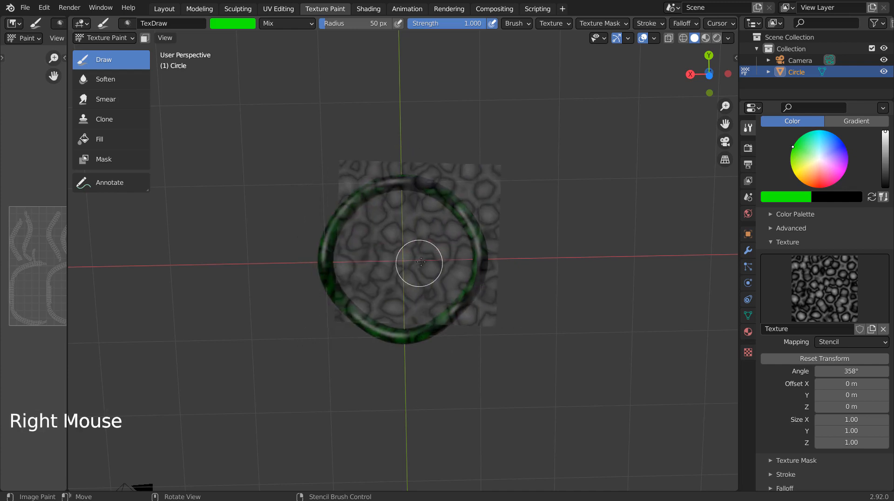
drag(368, 189, 477, 235)
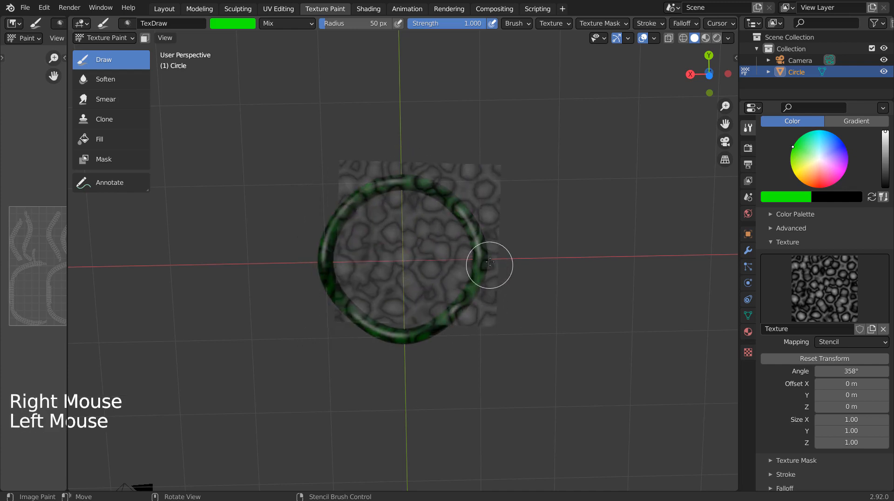
right_drag(447, 219, 500, 261)
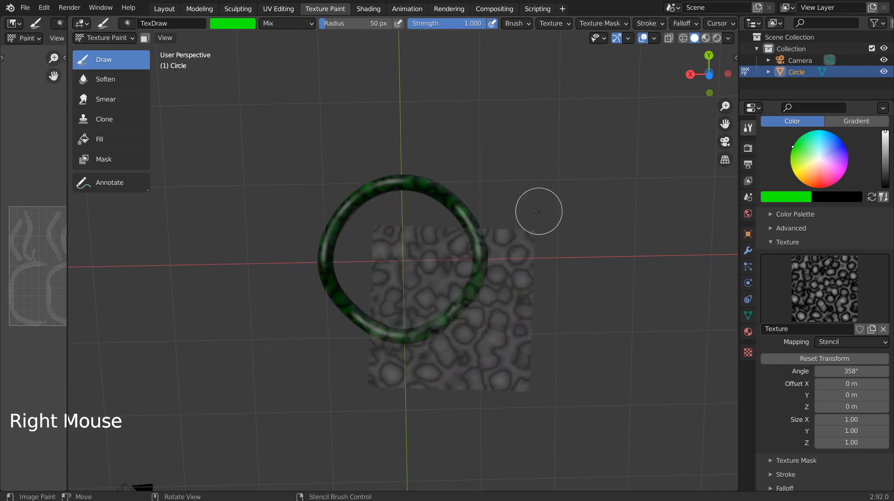
Step: Paint the green pattern along the remaining dark stretches of the tube's outer sides, repositioning the stencil between strokes
middle_drag(539, 211, 445, 343)
middle_drag(423, 344, 419, 340)
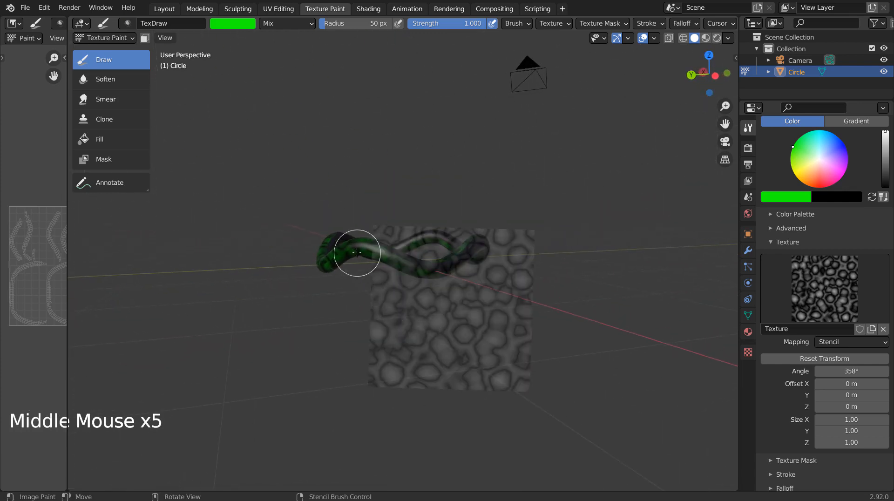
drag(353, 254, 484, 247)
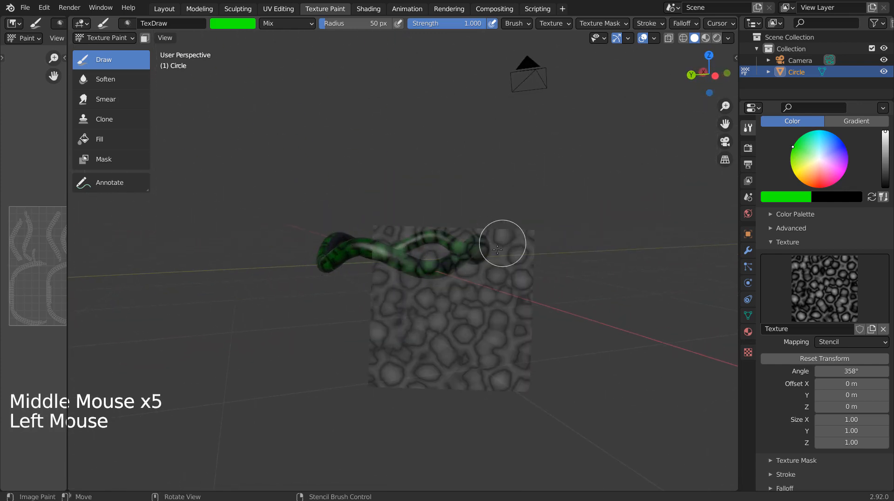
mouse_move(495, 292)
right_down()
mouse_move(479, 300)
mouse_move(509, 286)
right_up()
middle_drag(424, 300, 301, 304)
mouse_move(329, 259)
mouse_down()
mouse_move(515, 256)
mouse_move(434, 270)
mouse_up()
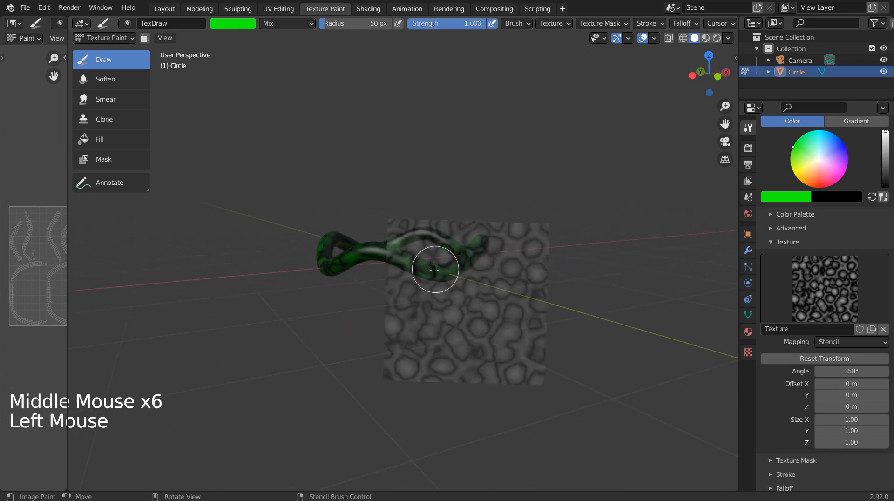
mouse_move(517, 304)
right_down()
mouse_move(481, 315)
mouse_move(435, 303)
right_up()
mouse_move(386, 280)
mouse_down()
mouse_move(359, 259)
mouse_move(411, 239)
mouse_up()
middle_drag(422, 296, 232, 311)
middle_drag(391, 317, 350, 315)
drag(365, 268, 273, 238)
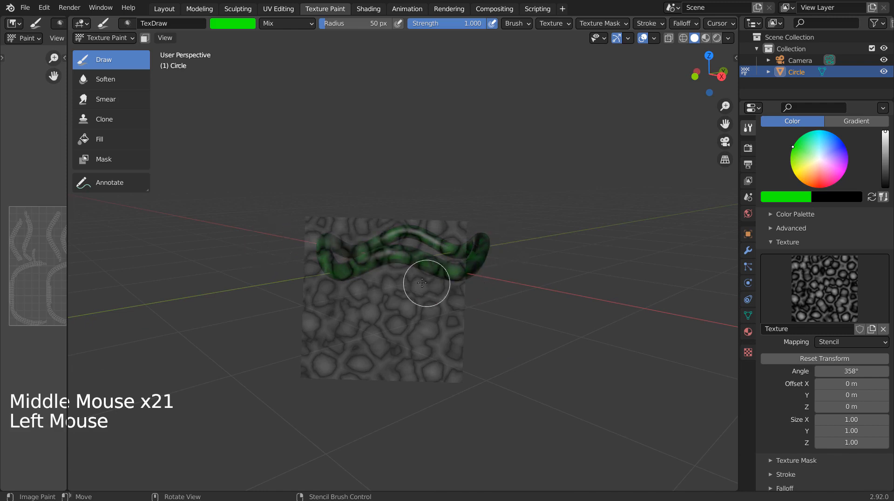
Step: Fill in the remaining unpainted patches of the ring with the green stencil pattern, working from a higher viewpoint
right_click(512, 344)
middle_drag(575, 291, 394, 383)
mouse_move(345, 311)
mouse_down()
mouse_move(322, 285)
mouse_move(530, 279)
mouse_up()
middle_drag(596, 363, 485, 382)
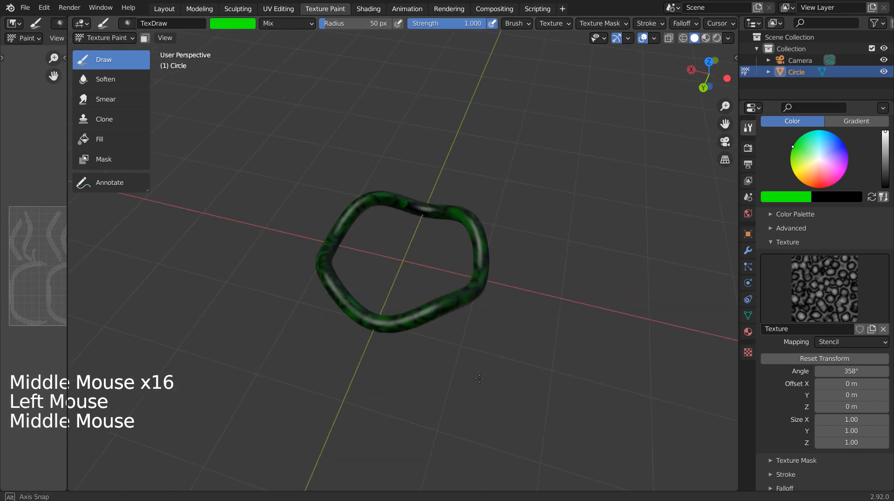
click(298, 246)
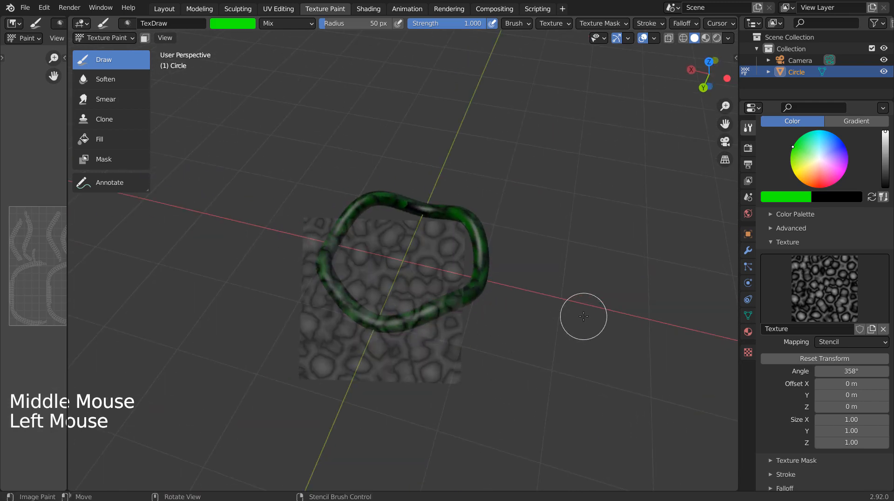
Step: Show the painted tube with Material Preview shading in the Layout workspace and inspect it
click(164, 8)
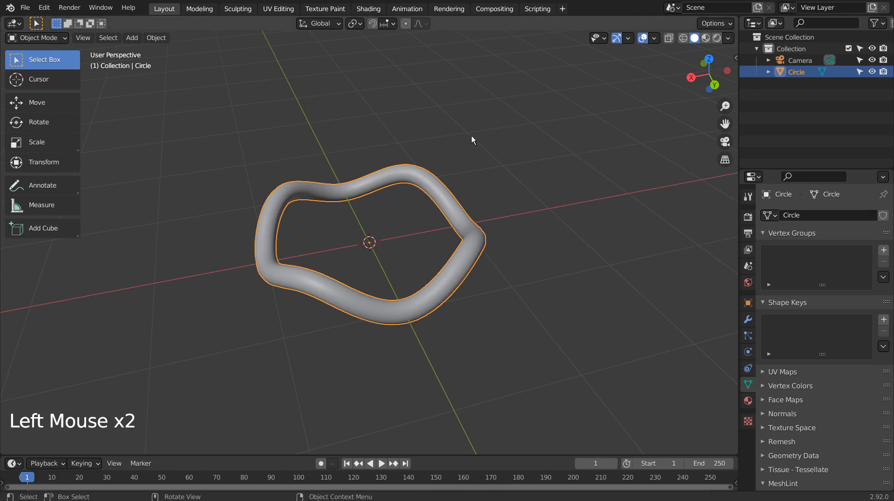
click(706, 38)
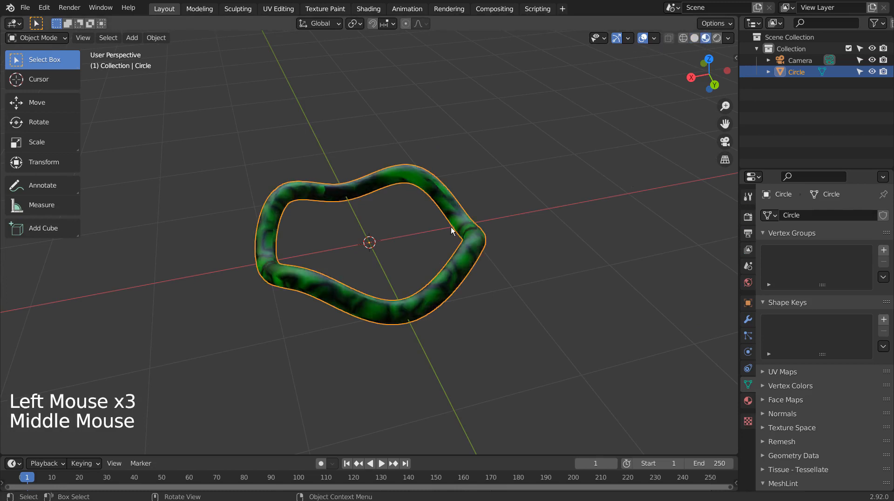
mouse_move(454, 230)
middle_down()
mouse_move(526, 172)
mouse_move(197, 100)
mouse_move(303, 106)
mouse_move(489, 142)
mouse_move(483, 188)
middle_up()
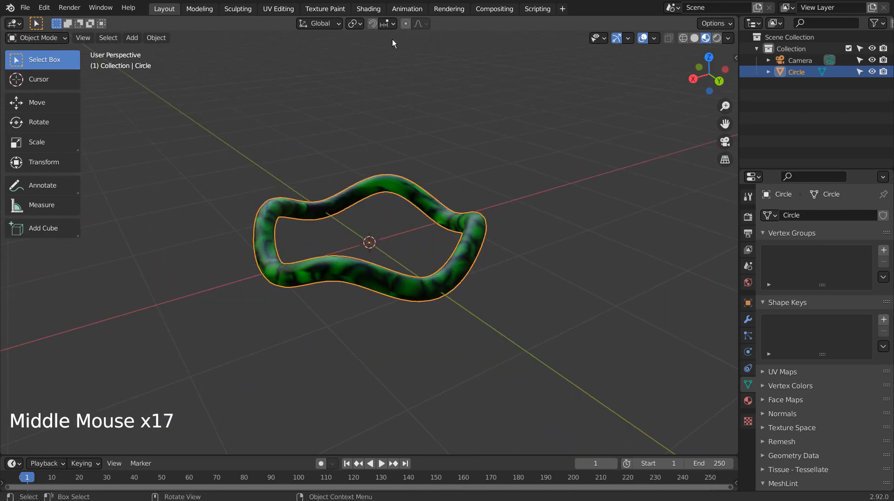
Step: Open the Shading workspace and move the tube's base color image texture node farther away from the Principled BSDF
click(368, 8)
scroll(410, 354, up, 1)
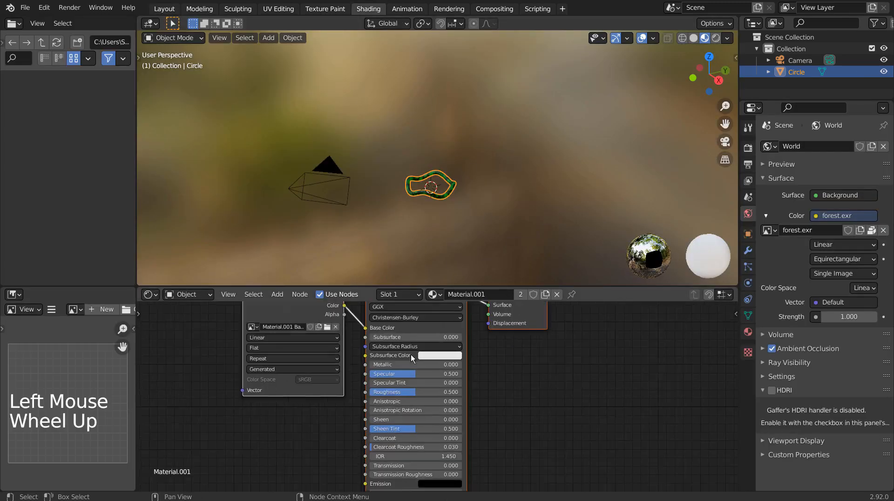
scroll(412, 353, up, 1)
scroll(412, 353, down, 7)
shift+middle_drag(336, 339, 454, 338)
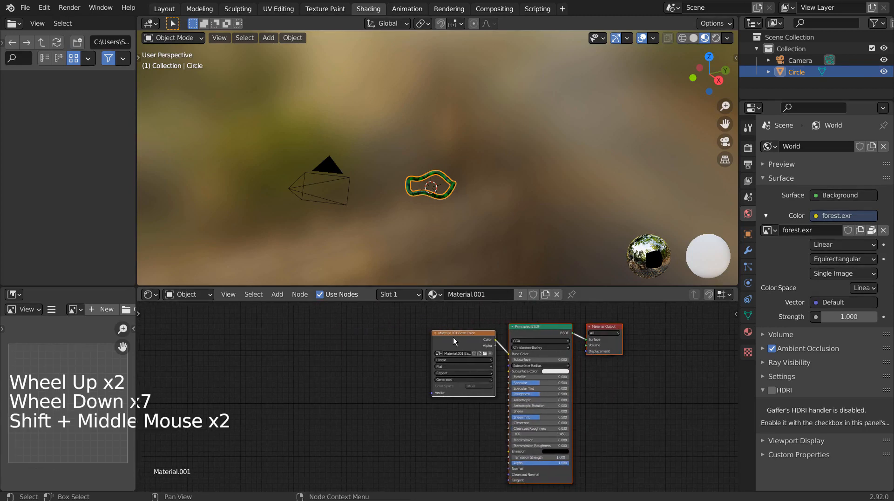
click(471, 334)
drag(470, 334, 396, 337)
Step: Try linking the image texture's Color output to the Material Output's Displacement input, then remove that link
scroll(463, 189, up, 2)
scroll(463, 189, down, 1)
scroll(467, 195, up, 4)
shift+middle_drag(468, 70, 482, 273)
scroll(493, 208, up, 4)
scroll(477, 229, up, 3)
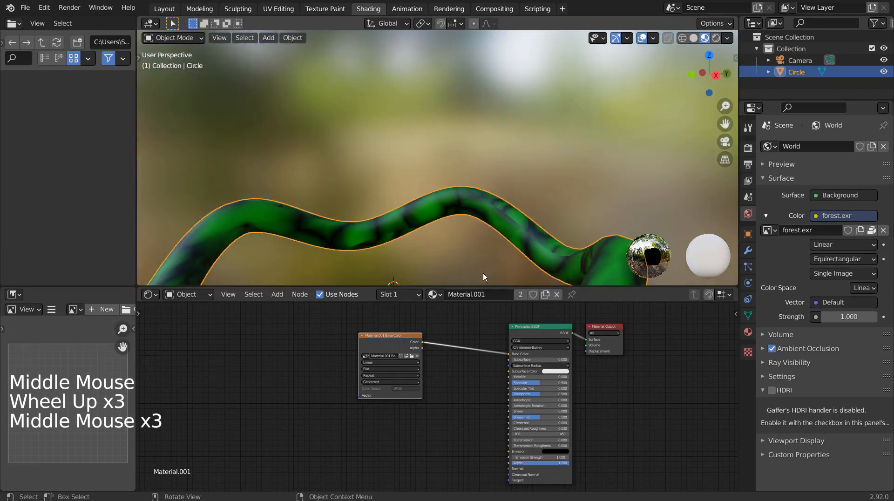
drag(422, 342, 586, 350)
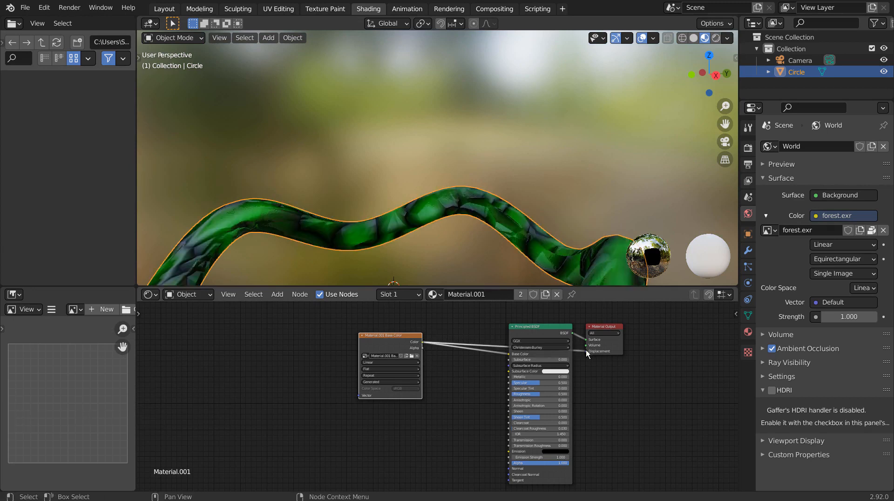
drag(586, 351, 577, 368)
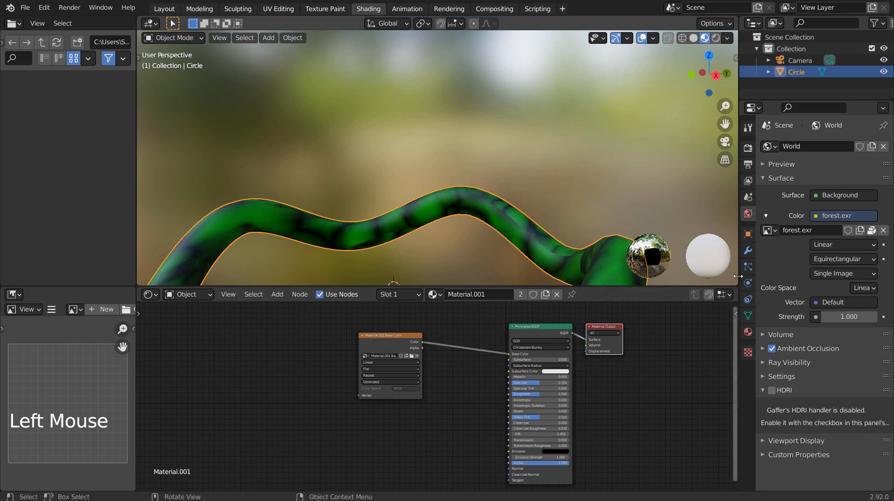
Step: Lower the Roughness of the tube's Principled BSDF to make the surface glossy
scroll(590, 180, down, 3)
scroll(591, 183, down, 1)
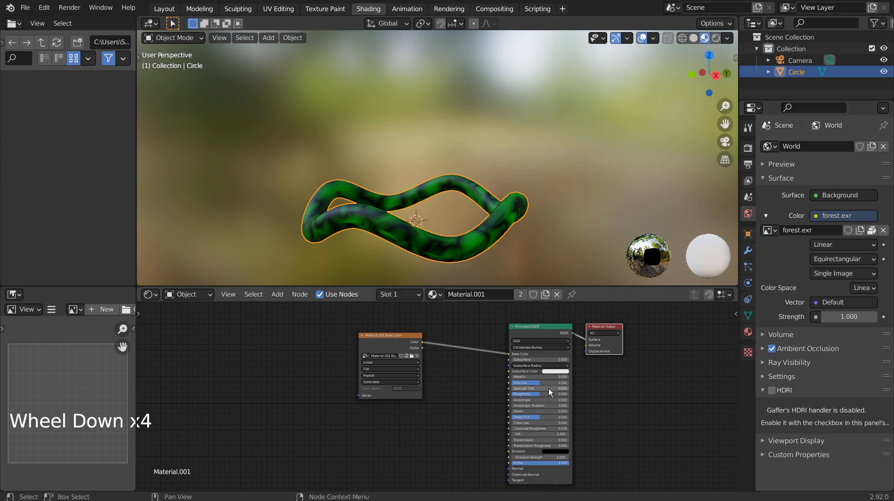
drag(539, 394, 519, 394)
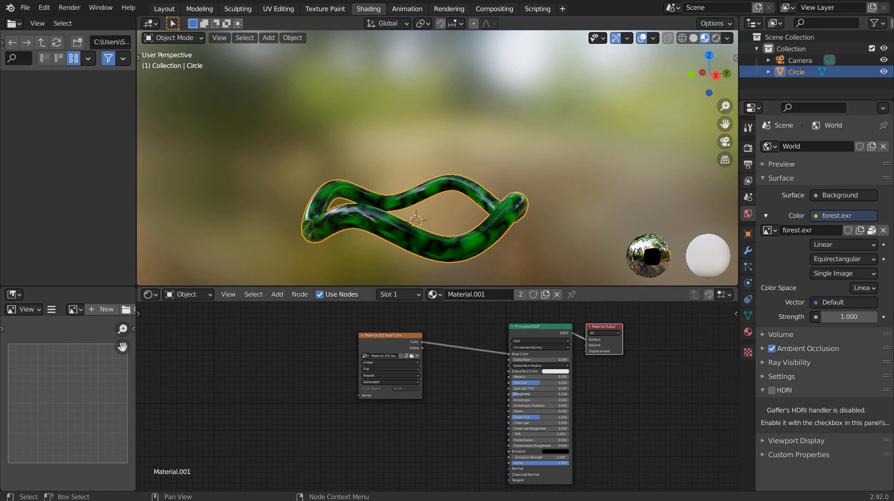
Step: Add a level 3 subdivision surface to the tube and inspect the smoothed result from a higher angle
click(503, 216)
key(ctrl+3)
scroll(504, 216, up, 2)
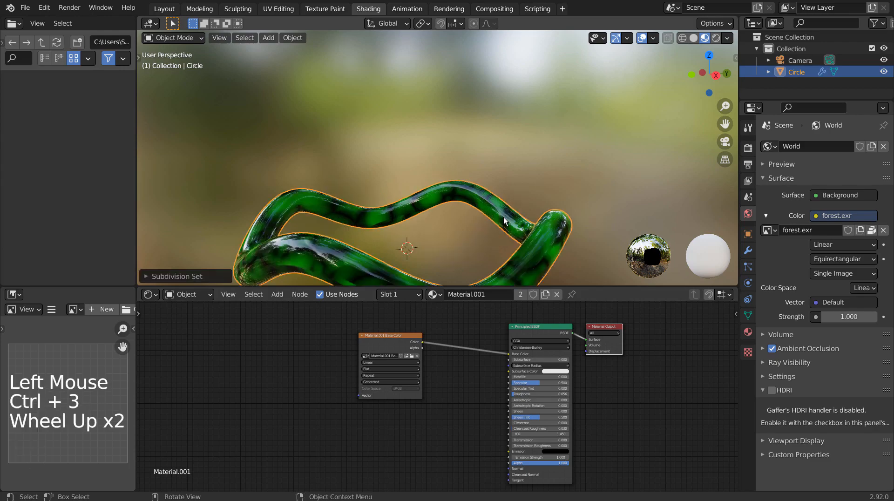
shift+middle_drag(504, 217, 515, 152)
scroll(514, 151, up, 1)
middle_drag(514, 151, 516, 223)
scroll(524, 182, up, 1)
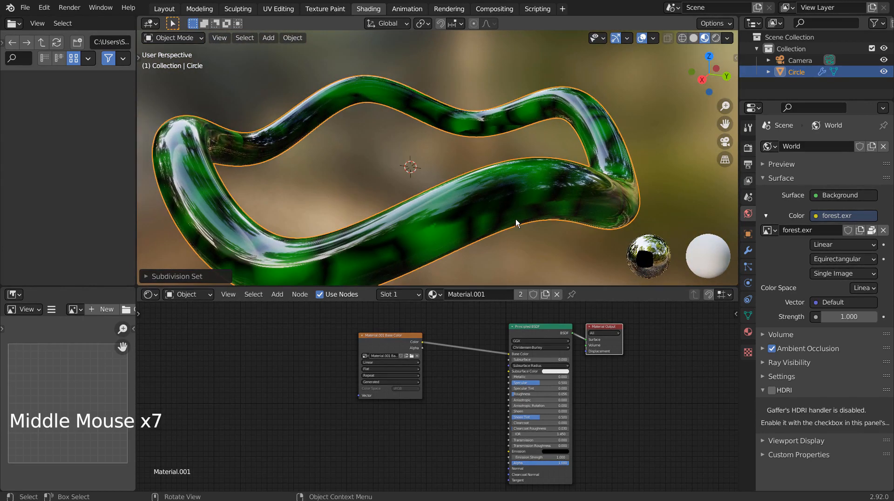
scroll(532, 218, down, 3)
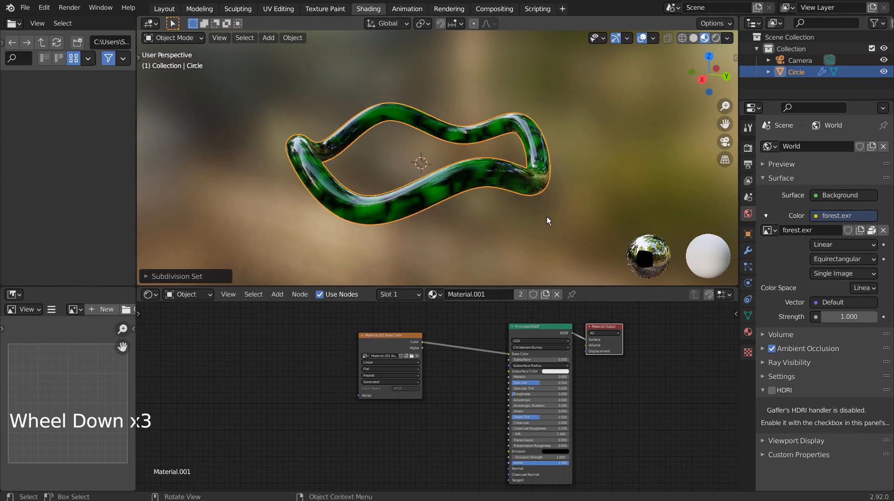
Step: Add a Displace modifier driven by the existing Texture to the tube, with strength 0.450 and midlevel 0.809
click(748, 250)
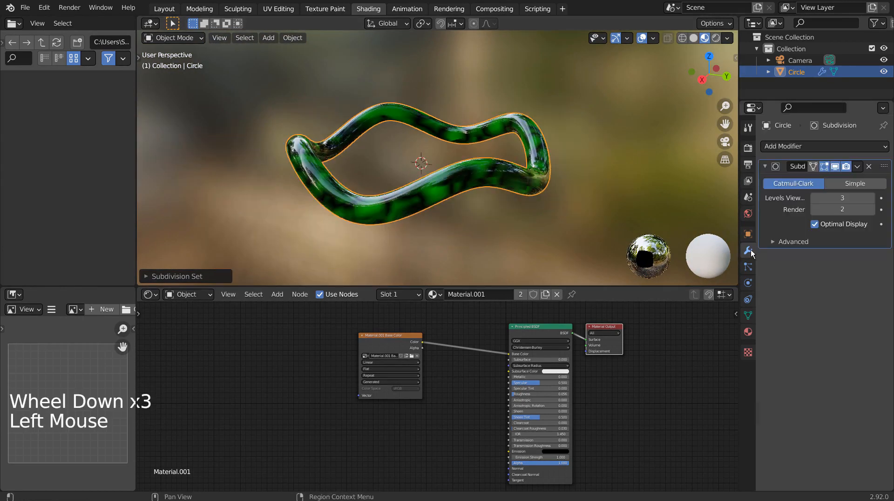
click(834, 145)
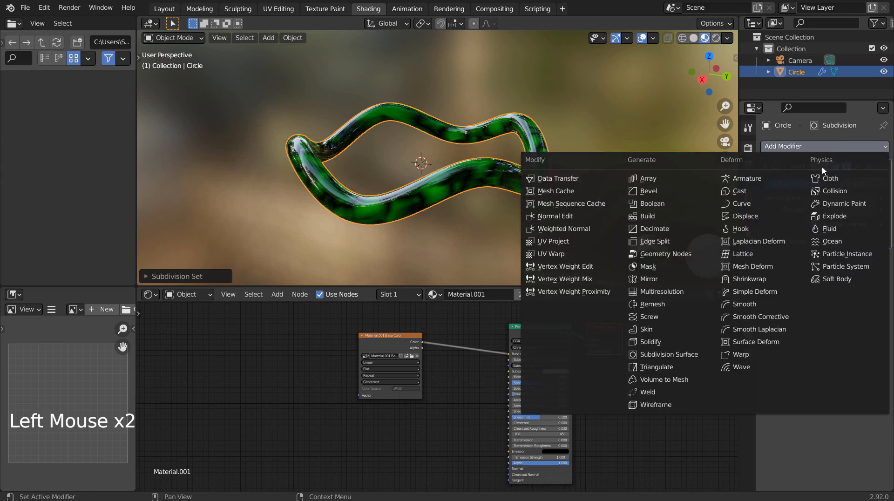
click(774, 216)
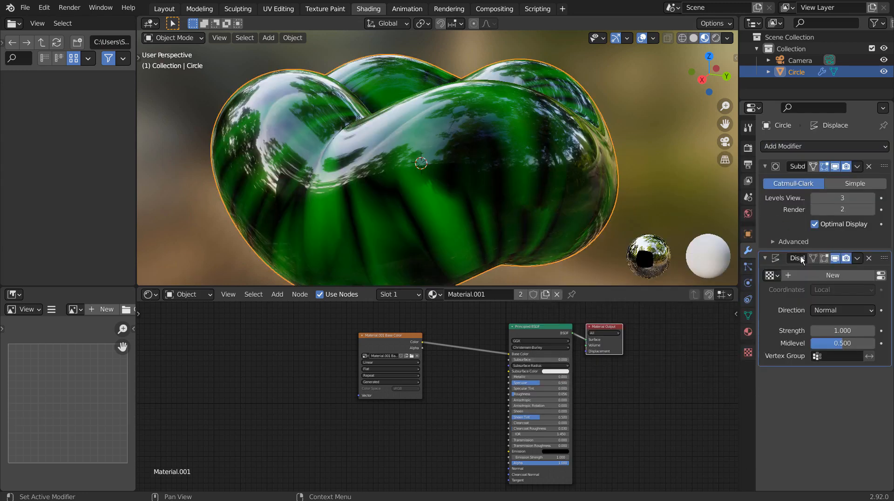
middle_drag(527, 138, 491, 191)
drag(773, 276, 756, 292)
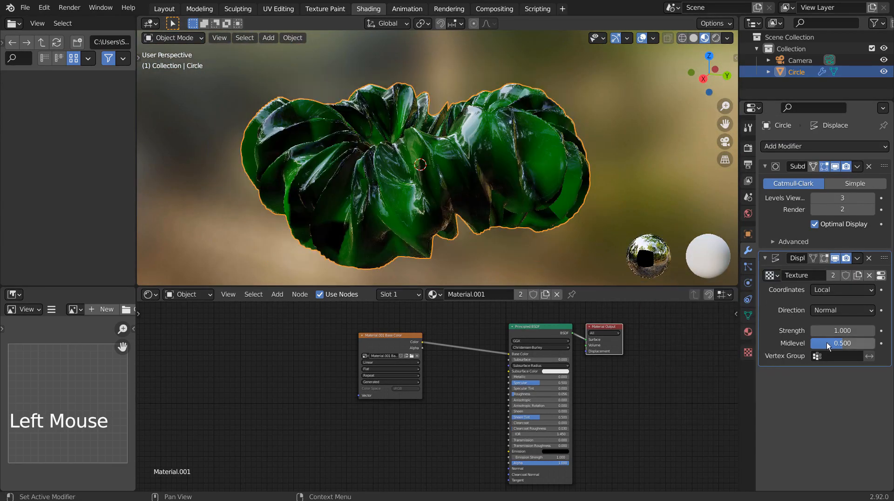
shift+drag(838, 330, 881, 343)
middle_drag(525, 175, 197, 198)
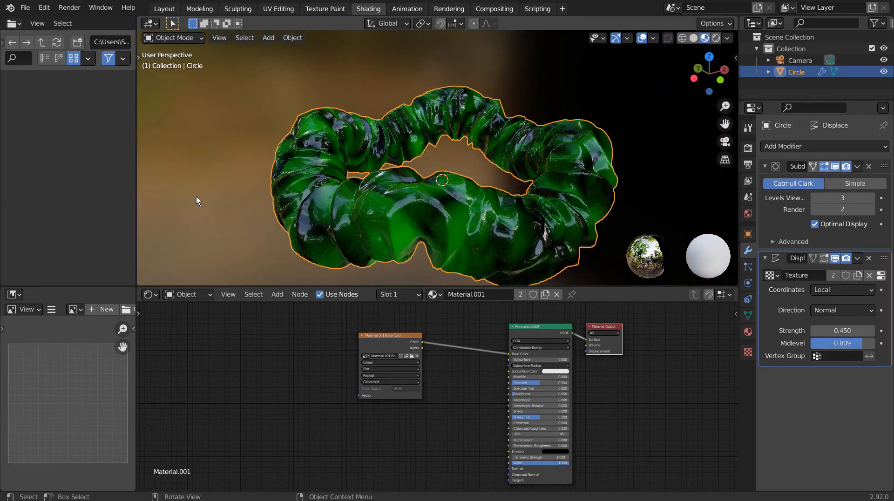
Step: In the Layout workspace, add a mesh plane and scale it up into a large floor around the ring
click(160, 9)
click(161, 9)
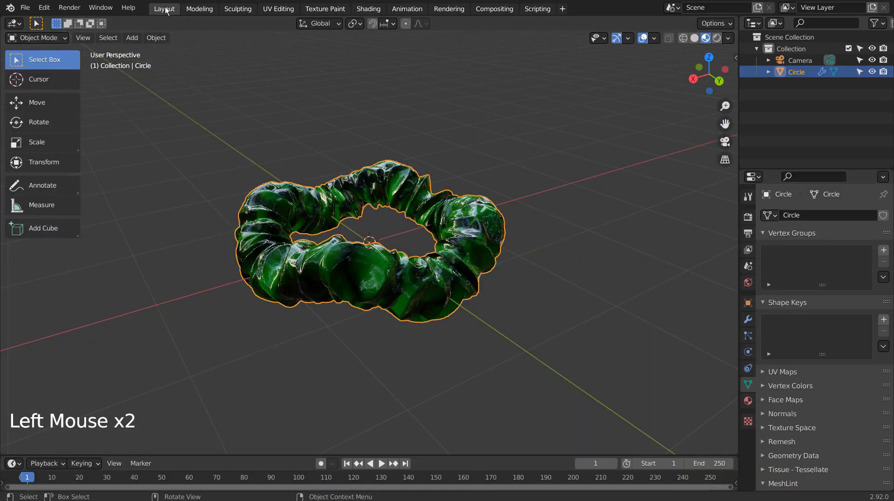
click(608, 254)
key(shift+a)
mouse_move(605, 241)
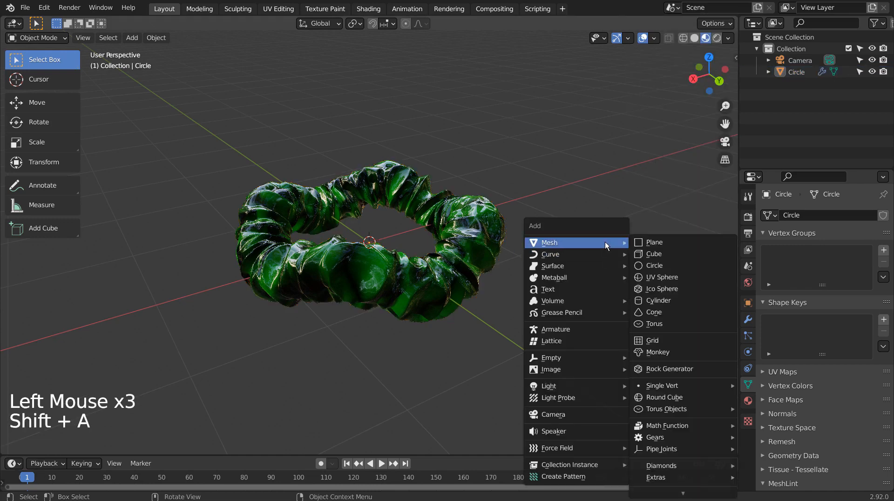
click(643, 245)
key(s)
click(208, 190)
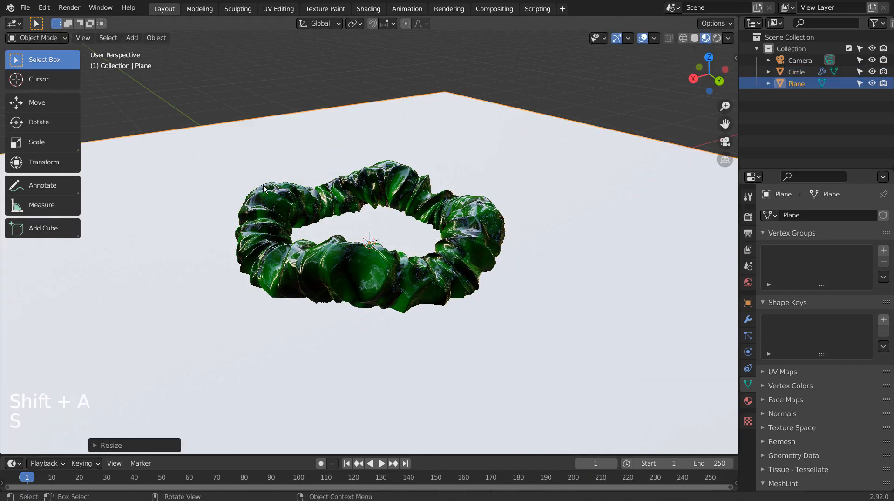
Step: From the right orthographic view, lower the plane along Z to the underside of the ring
key(KP_3)
key(g)
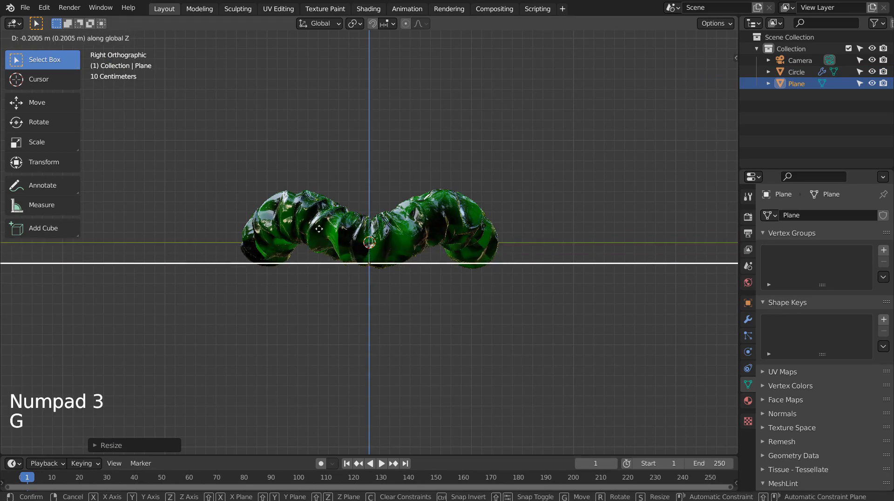
click(321, 236)
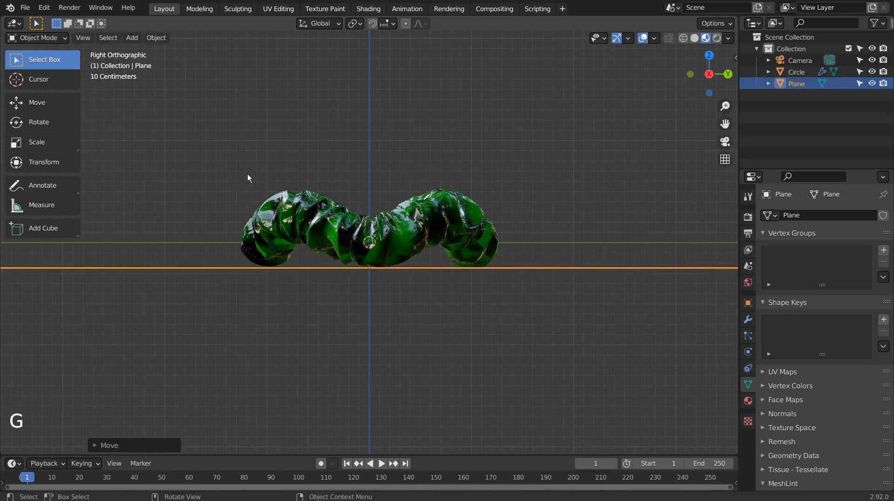
Step: Align the camera to an angled view from above the ring, fine-tune its framing with walk navigation, and select the camera
middle_drag(250, 178, 347, 261)
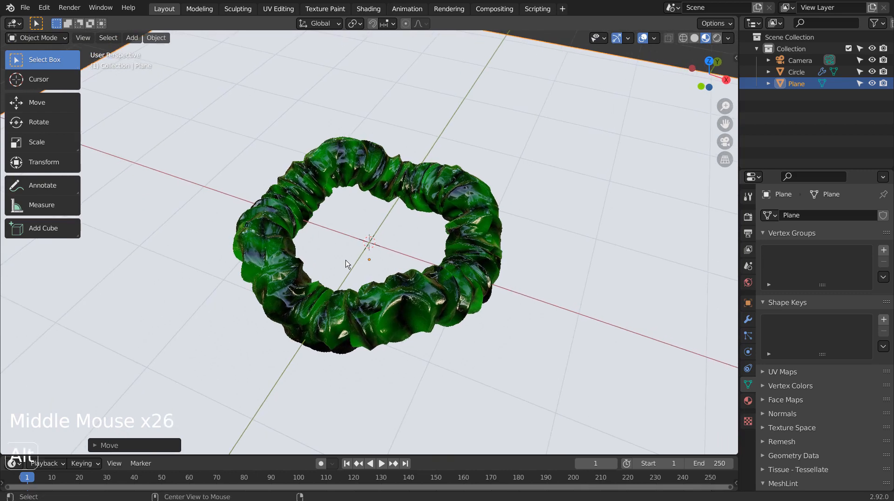
key(ctrl+alt+KP_0)
key(shift+grave)
key(s)
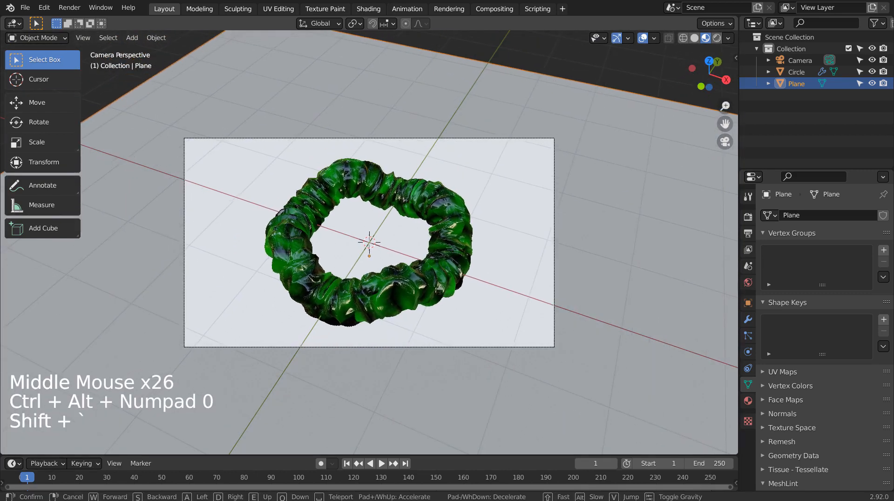
click(412, 242)
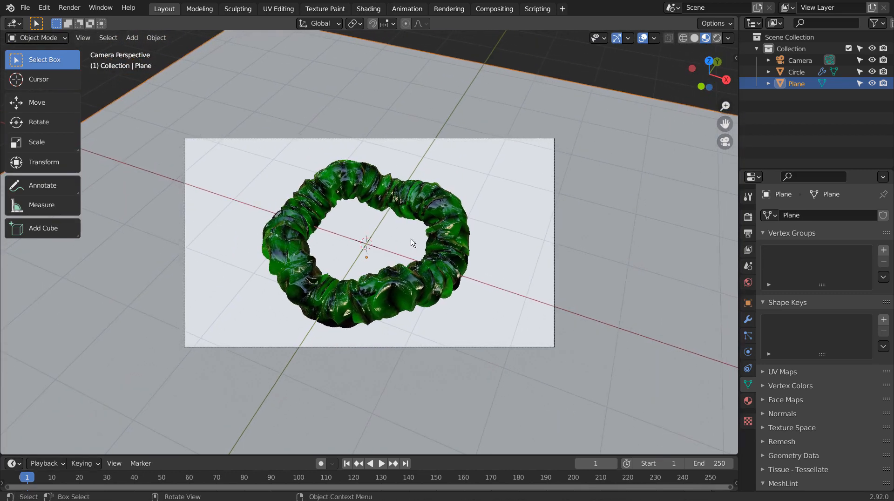
click(552, 260)
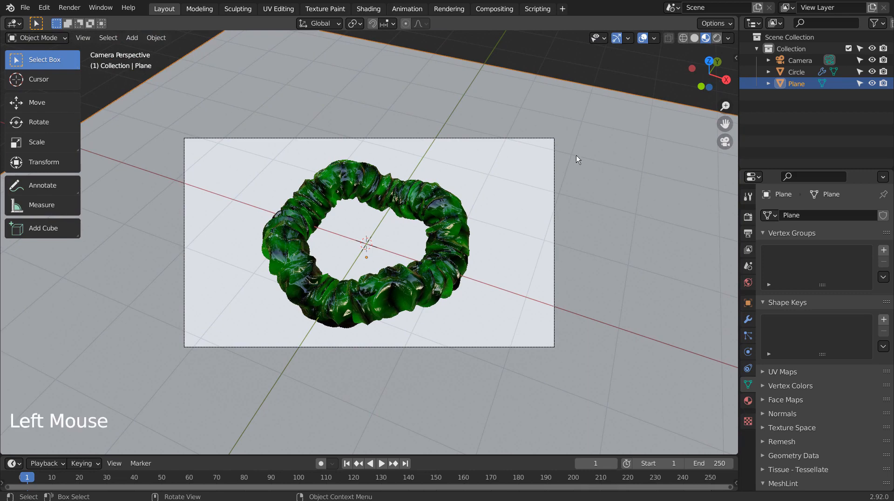
Step: Create a new material for the floor plane in the Shading workspace
click(368, 8)
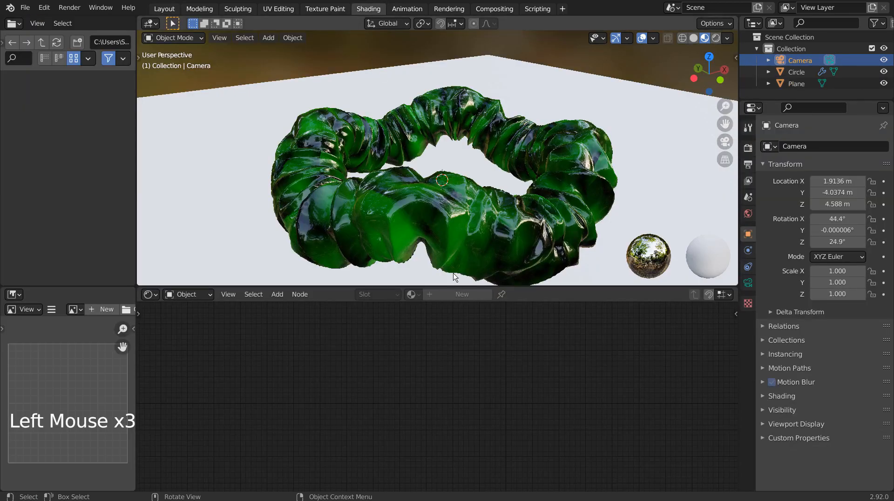
click(454, 297)
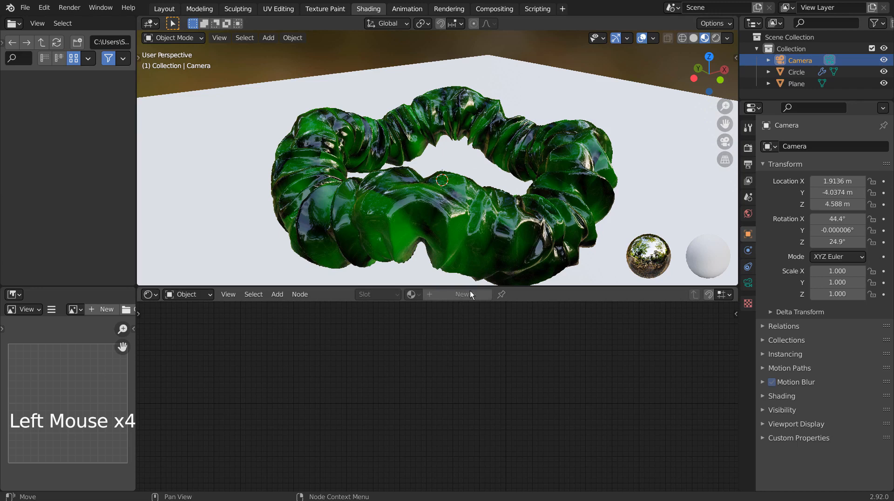
click(583, 252)
click(468, 295)
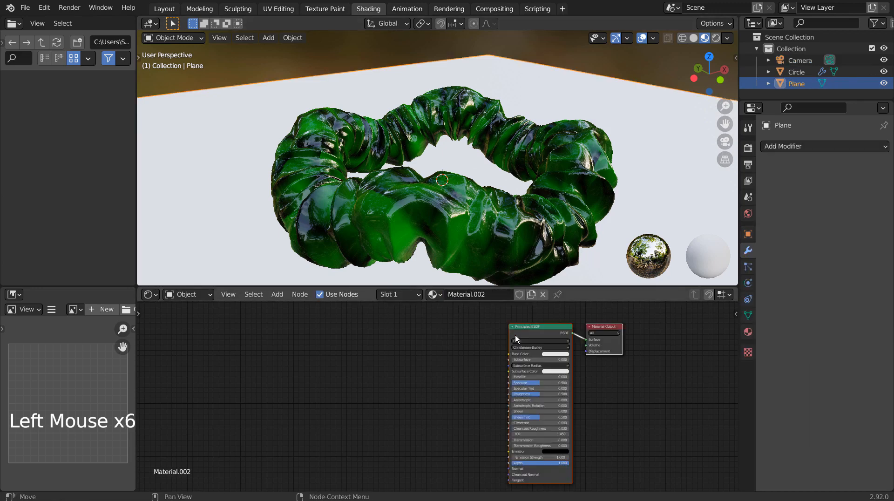
Step: Apply the Concrete22 col, disp, nrm and rgh images from the textures folder to the floor's Principled BSDF using Principled Texture Setup
click(538, 333)
key(shift+ctrl+t)
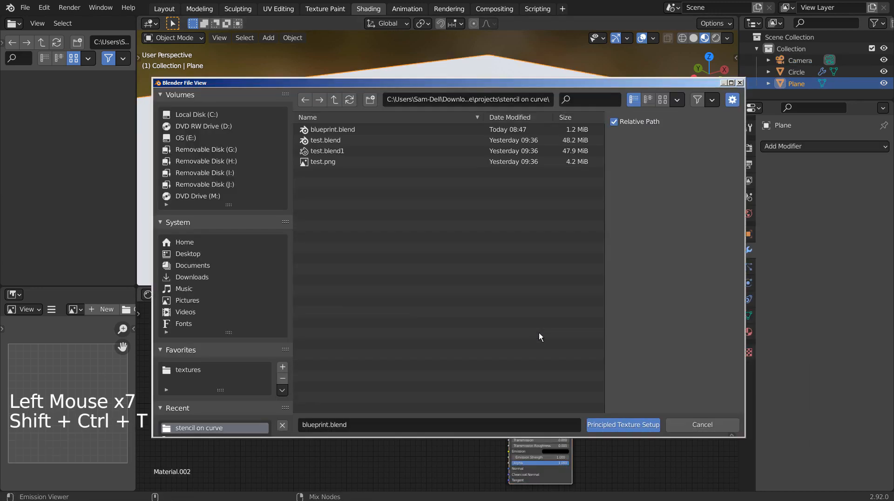
click(231, 369)
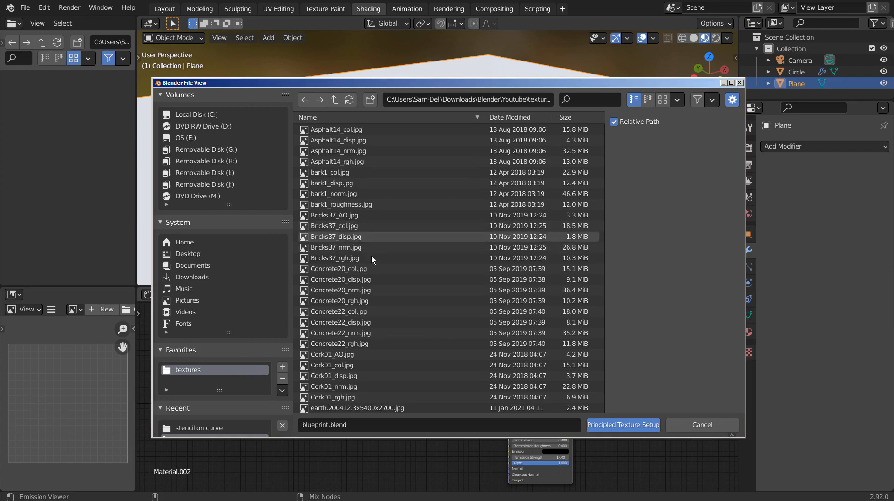
drag(371, 307, 409, 346)
click(623, 419)
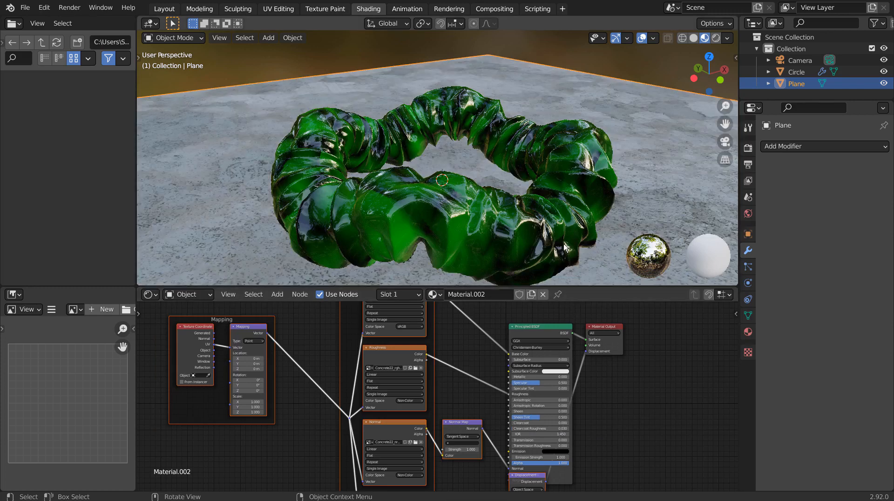
Step: Back in the Layout workspace, replace the world's forest.exr background color with a Sky Texture
click(175, 9)
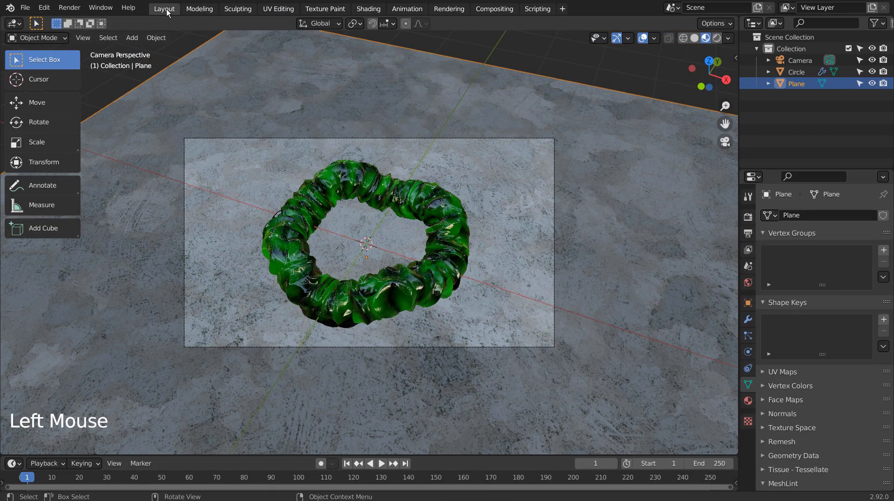
click(748, 282)
click(817, 285)
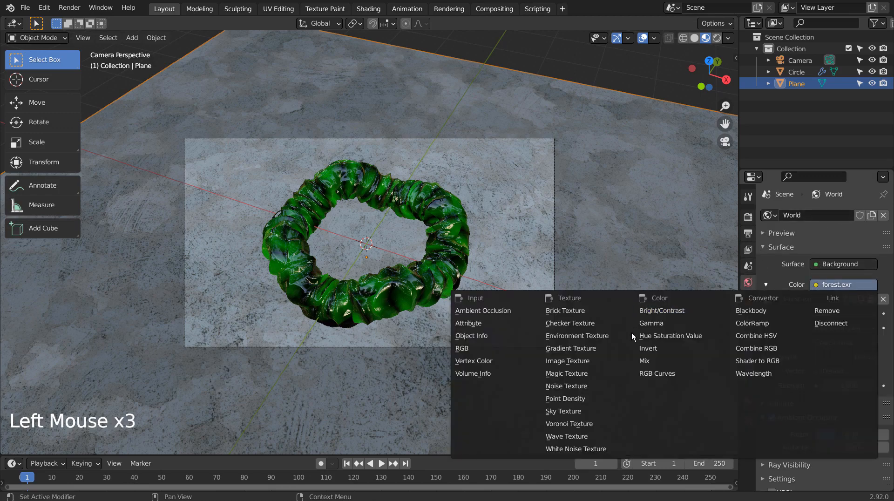
click(610, 411)
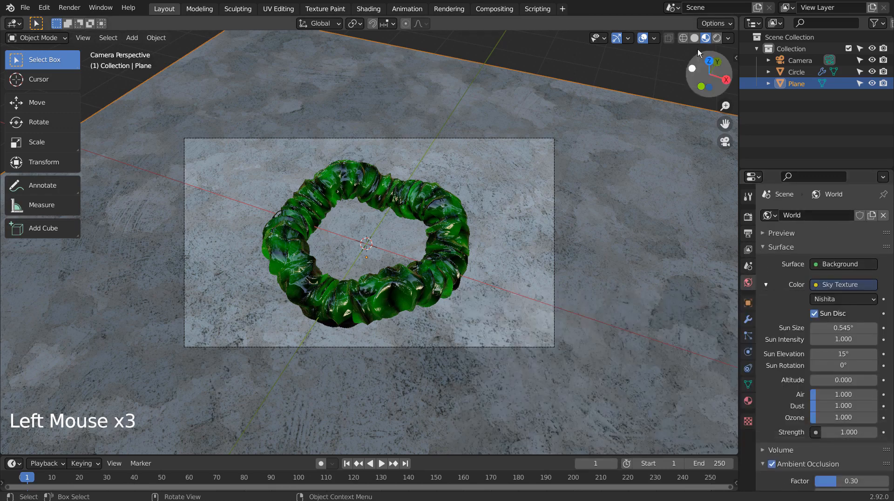
Step: Show the scene with Rendered shading and set the sky's Sun Elevation to 35°
click(717, 37)
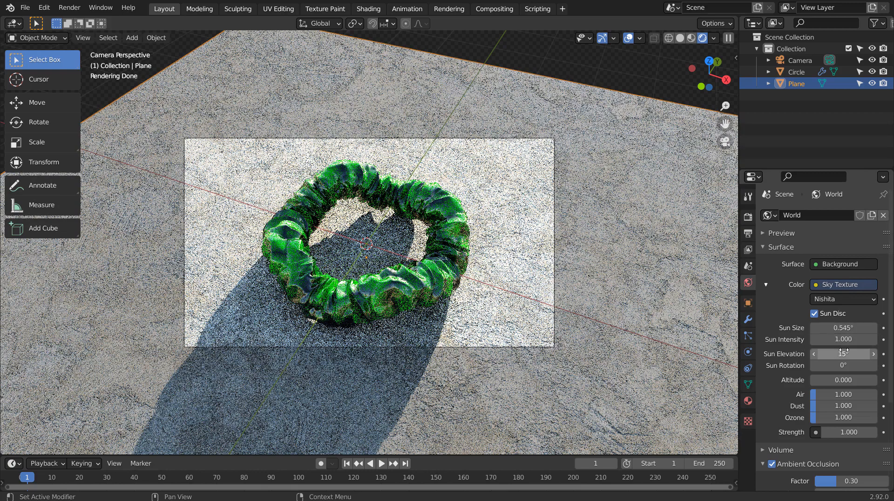
drag(844, 351, 862, 350)
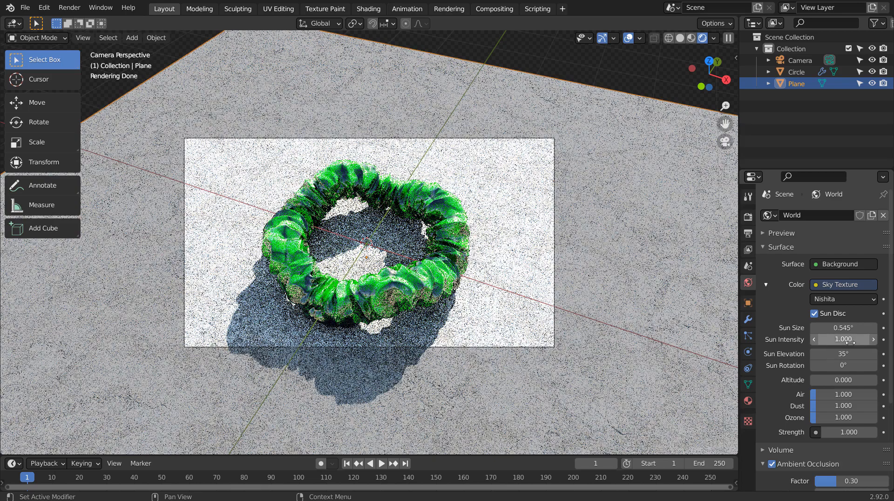
Step: Set the sky's Sun Intensity to 1.0 and the world background's Strength to 0.1
click(851, 340)
text(1.0)
key(Return)
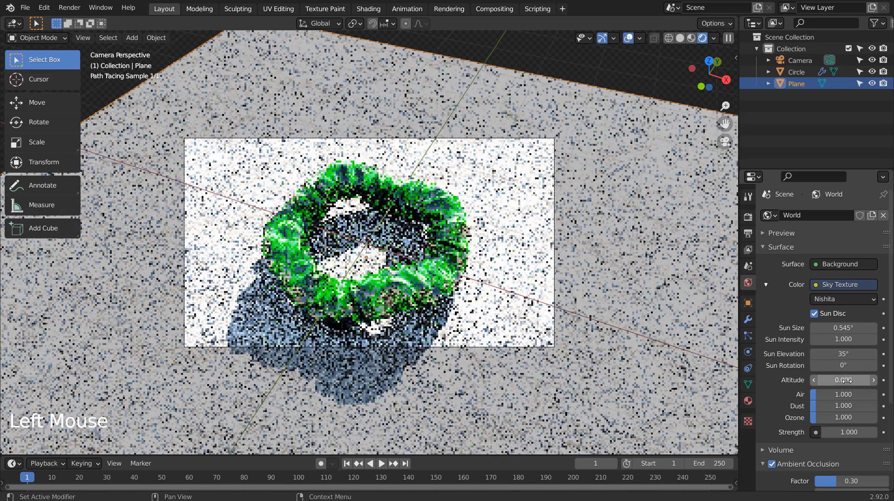
click(843, 432)
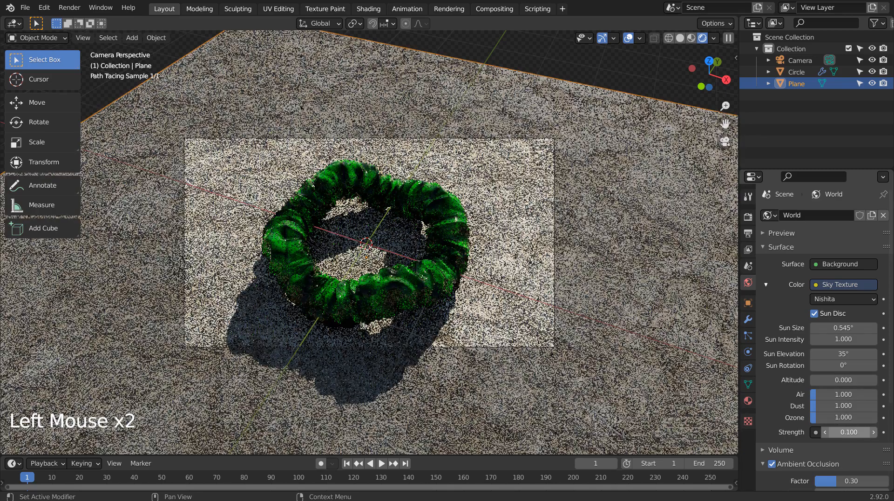
click(849, 433)
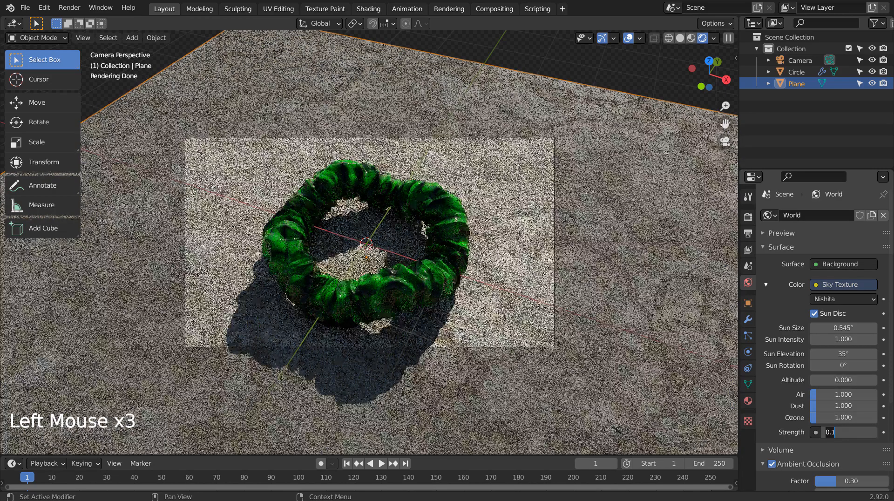
key(Return)
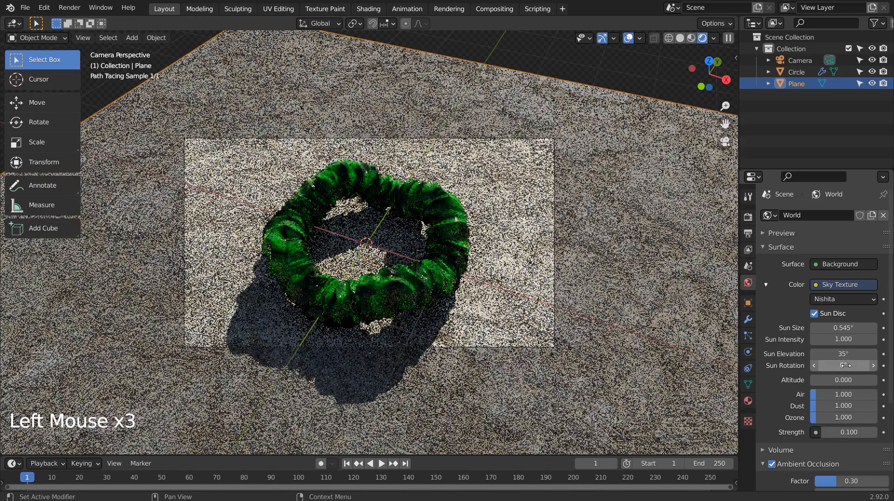
Step: Try Sun Rotation values of 90°, 180° and 270° for the sky to compare the shadow directions
click(821, 366)
text(90)
key(Return)
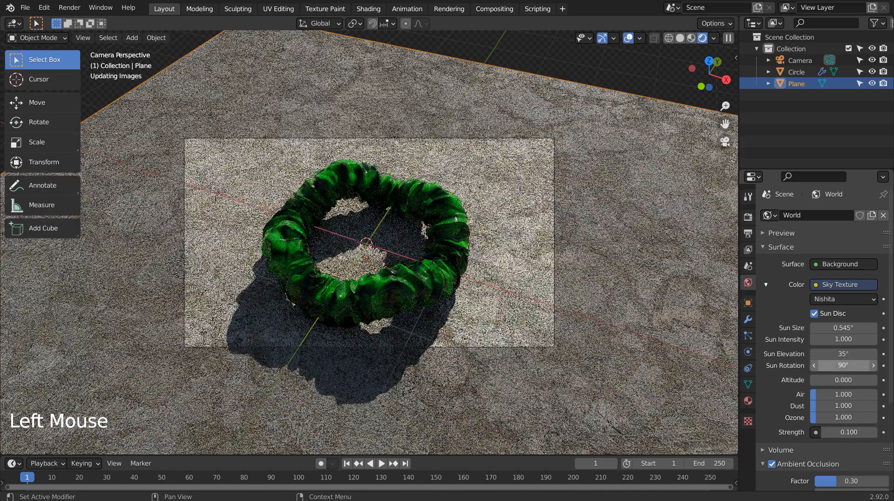
click(843, 365)
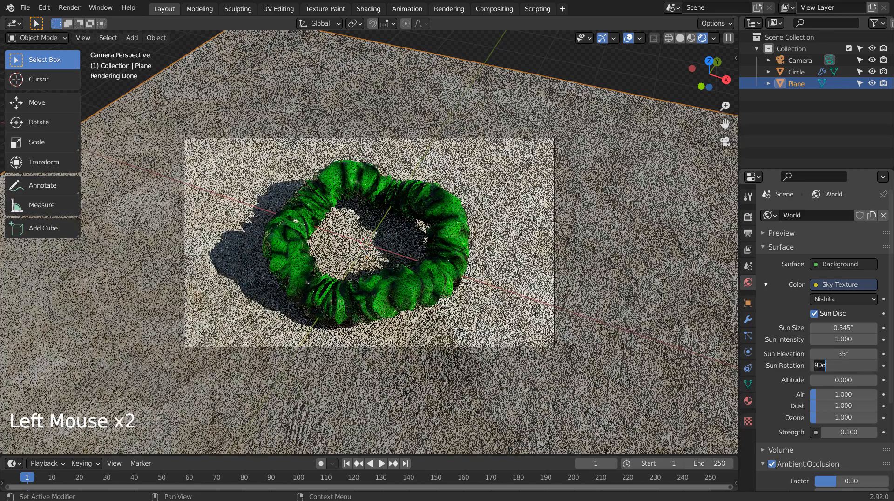
text(180)
key(Return)
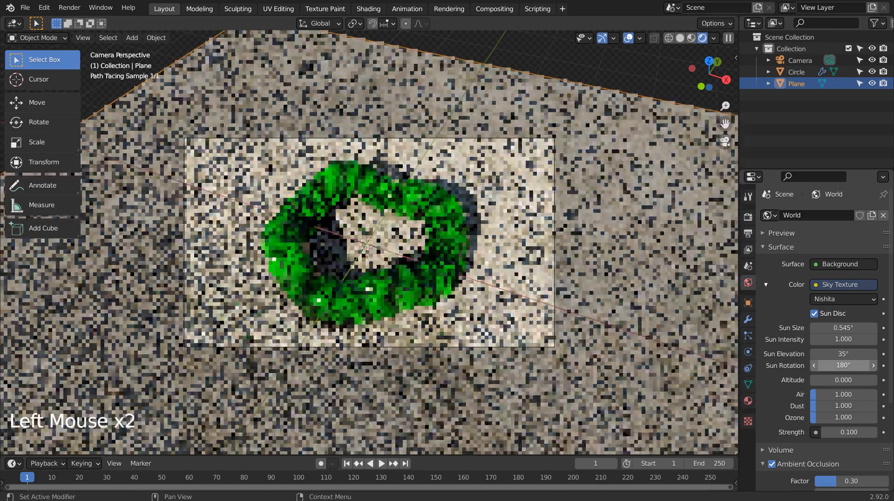
click(842, 365)
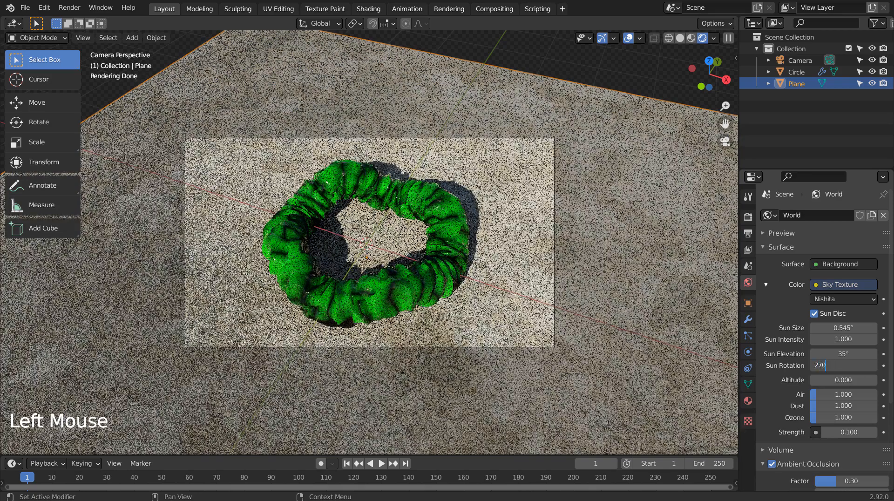
text(270)
key(Return)
Step: Set the sky's Sun Rotation to 120°
click(843, 366)
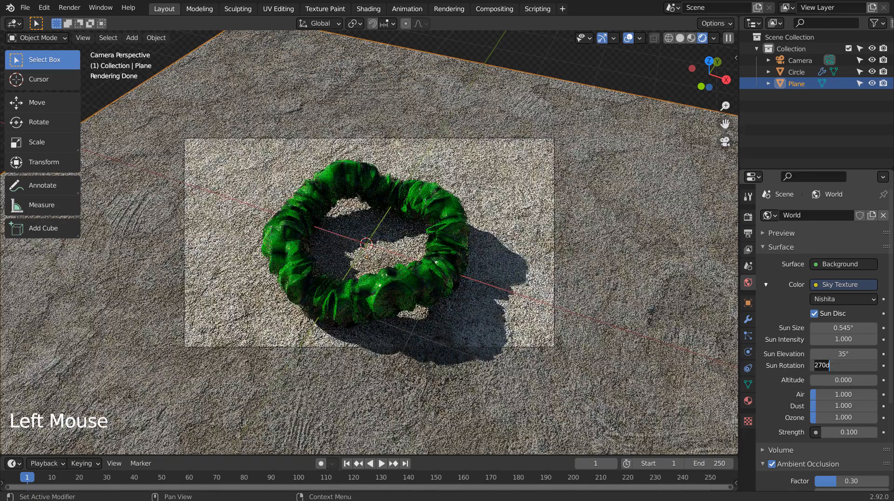
text(120)
key(Return)
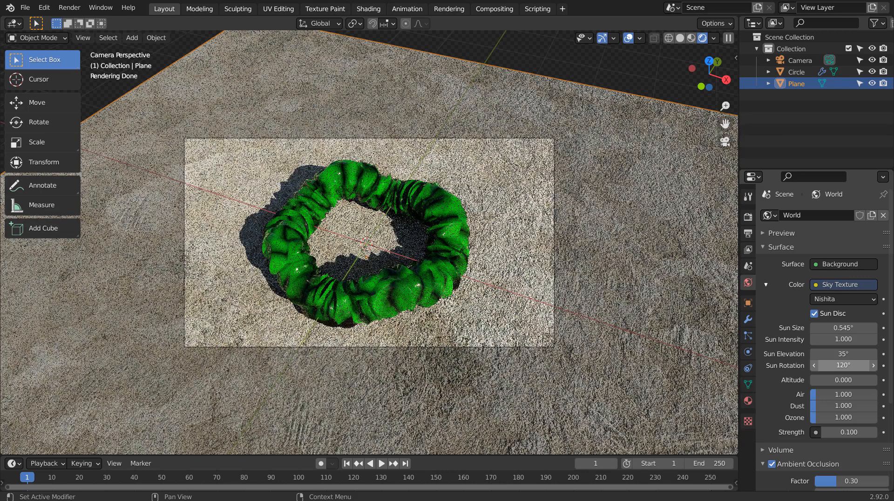
Step: Check the green tube's modifier settings, then reselect the floor plane and return to the world settings
click(424, 270)
click(745, 319)
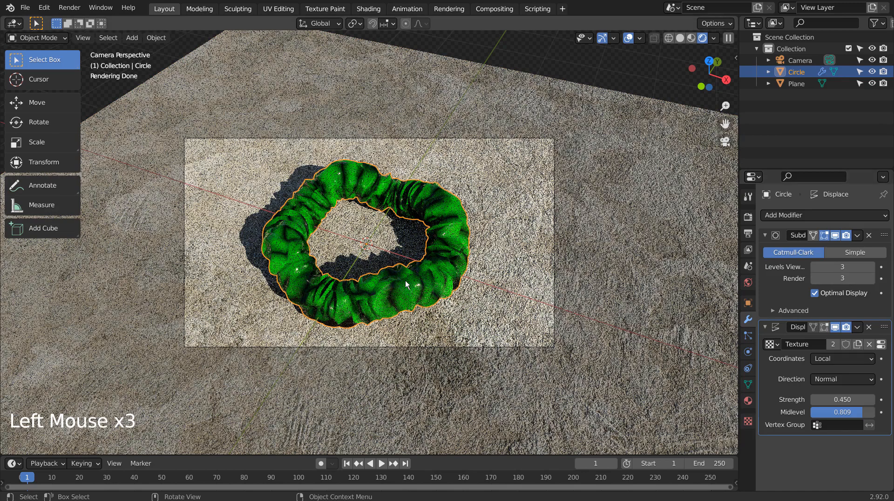
click(519, 282)
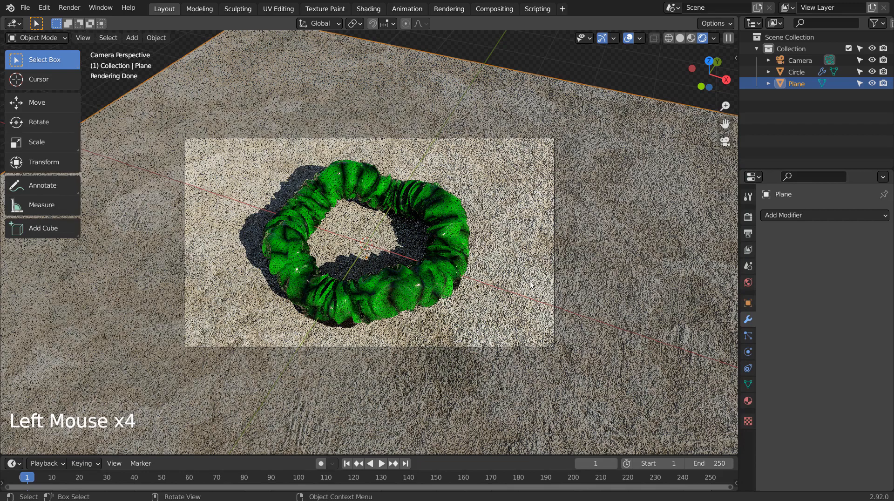
click(748, 282)
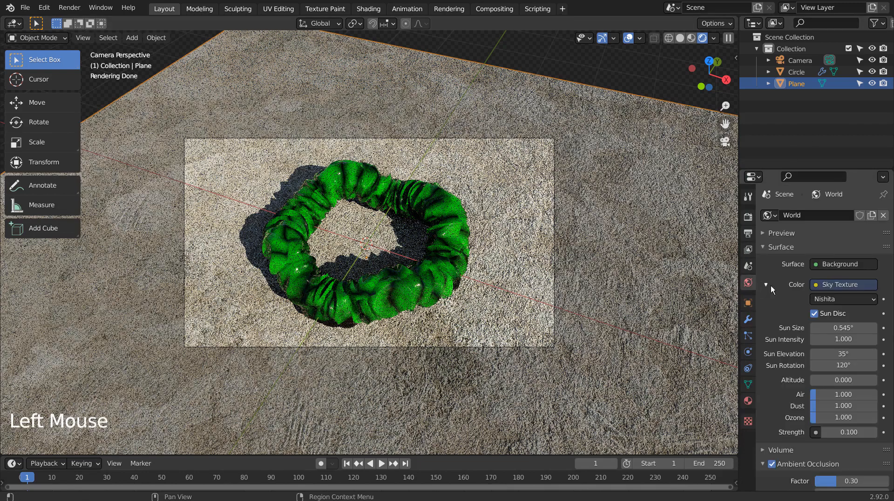
Step: Try world background Strength values of 0.3 and 0.2, then set the Strength back to 0.1
click(848, 433)
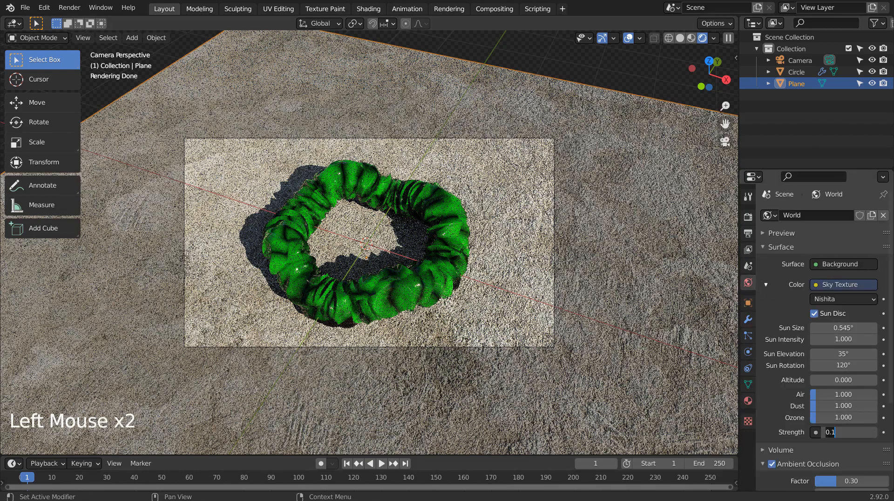
key(Return)
click(848, 432)
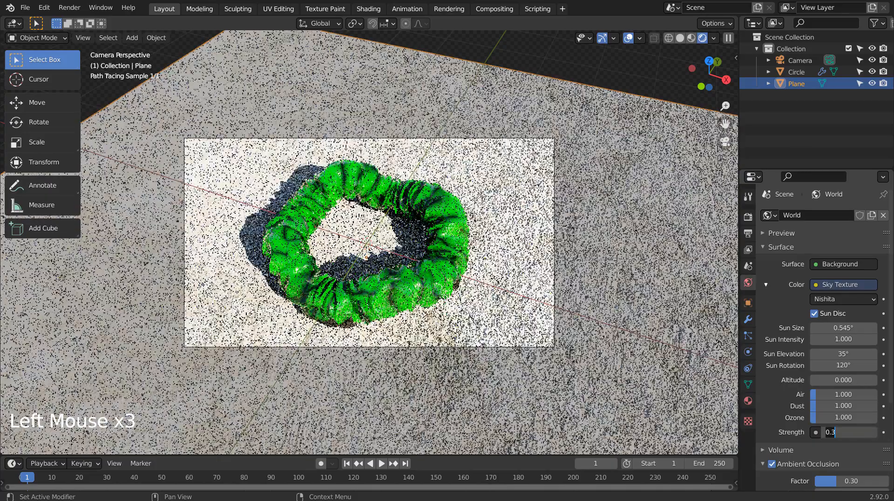
text(.2)
key(Return)
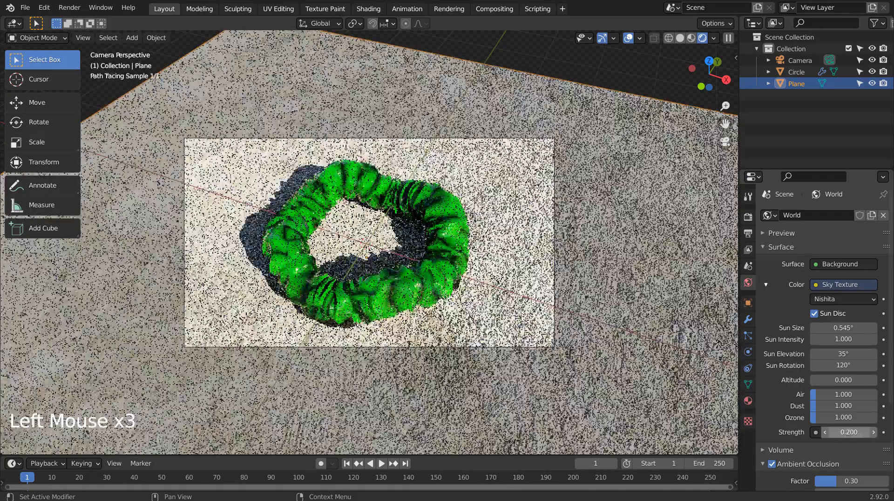
click(849, 432)
text(.1)
key(Return)
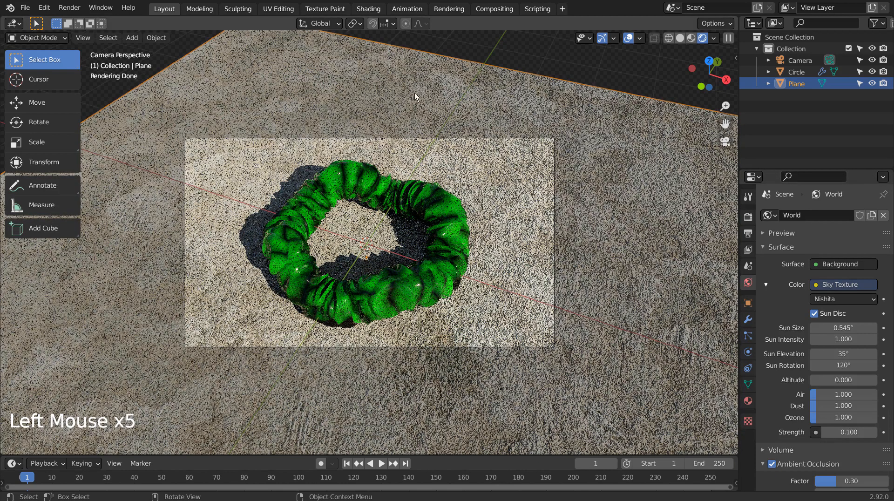
Step: Visit the Compositing workspace, then return to Layout and set the Cycles render samples to 32
click(494, 8)
click(133, 26)
click(163, 9)
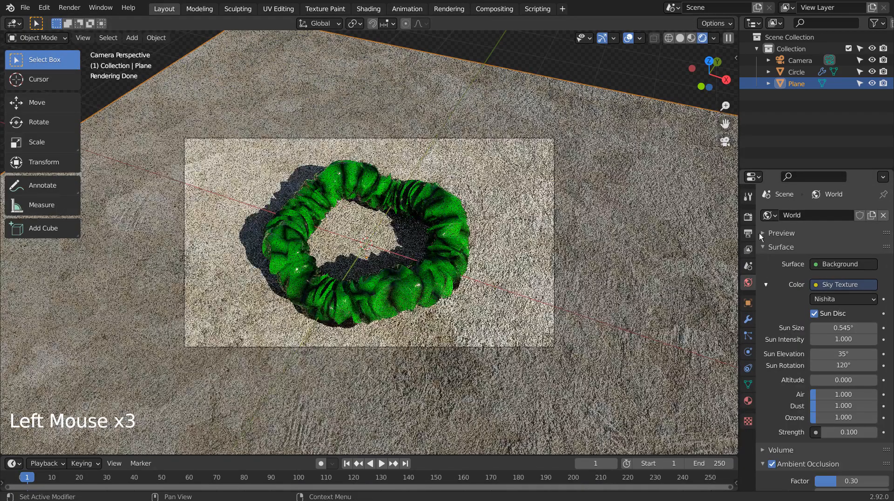
click(748, 217)
drag(845, 305, 824, 305)
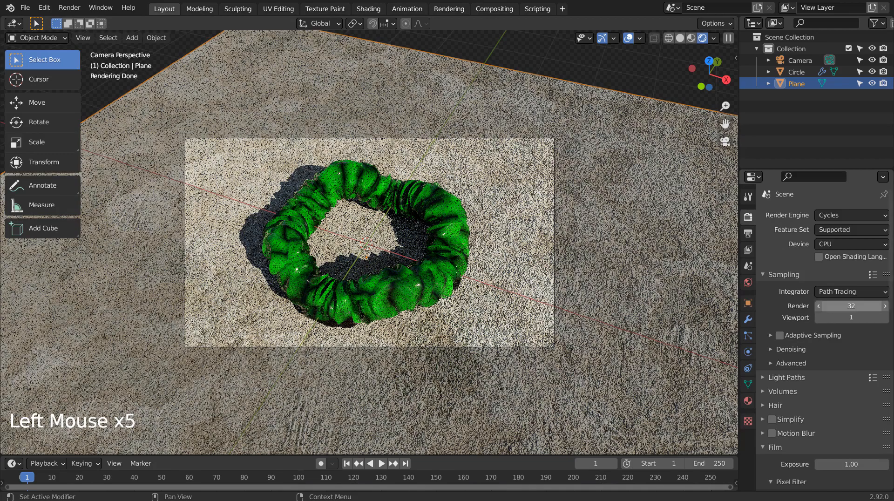
Step: Save the file with the viewport in Solid shading and nothing selected, and render the camera image
click(680, 39)
click(660, 63)
key(ctrl+s)
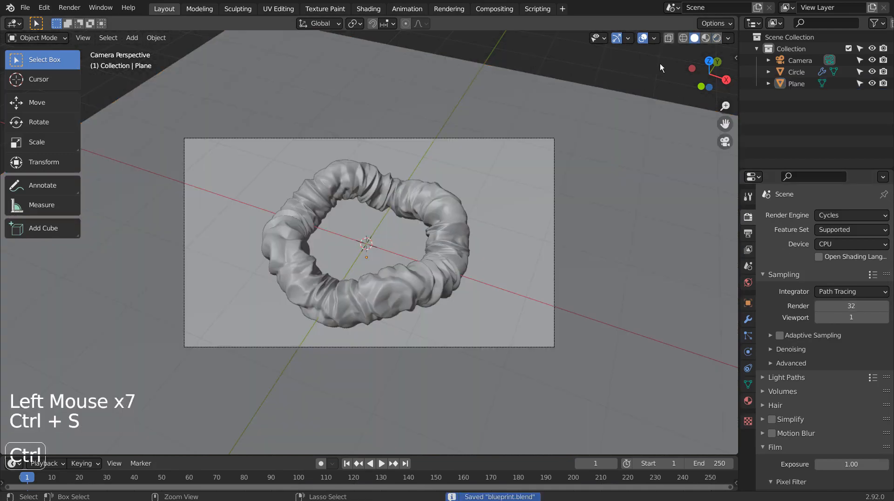
key(F12)
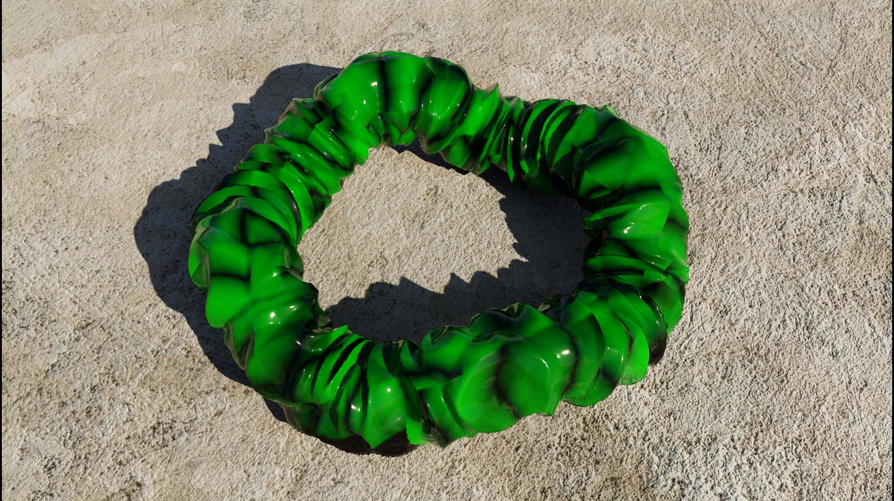